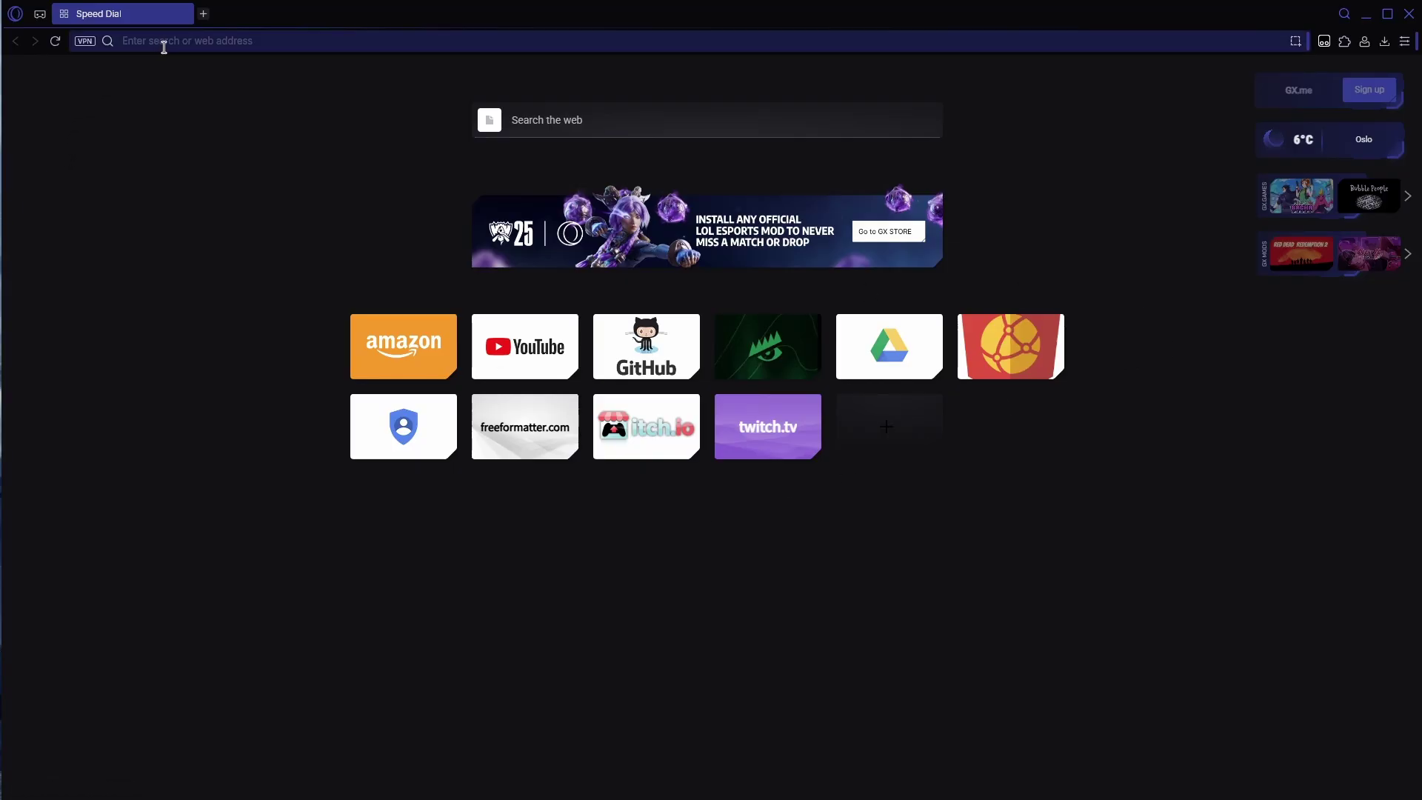
Open the reshade.me website and accept its cookie notice
click(201, 39)
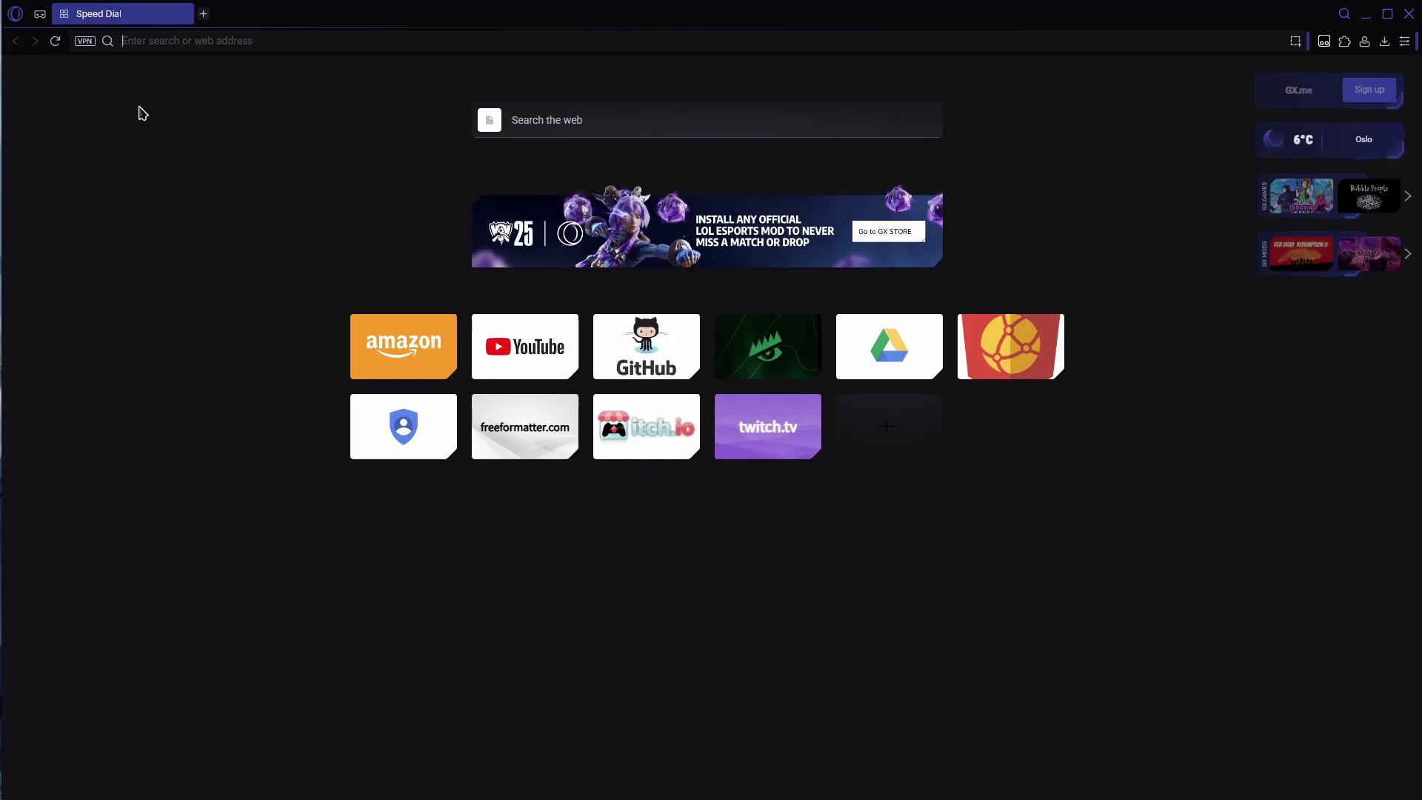
text(reshade.me)
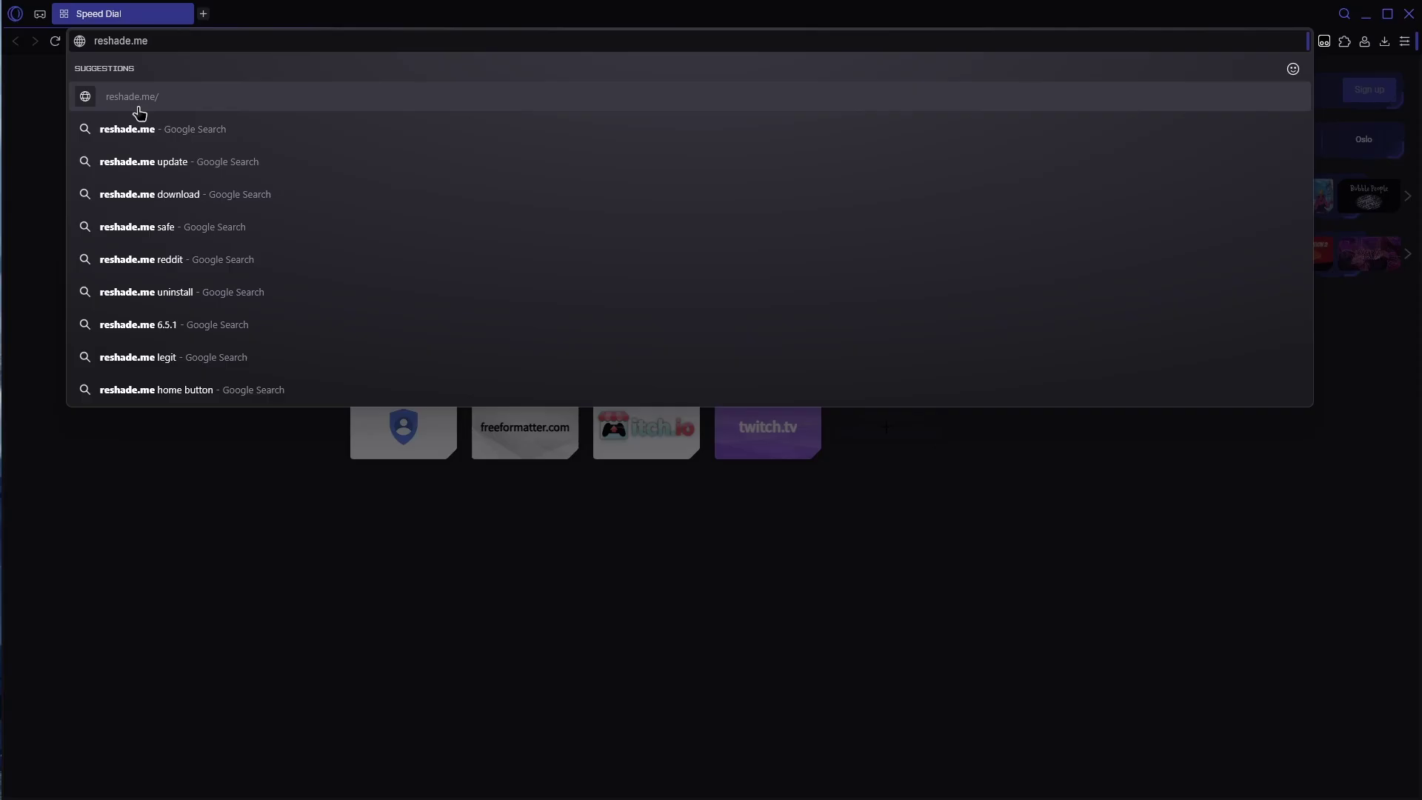
key(Return)
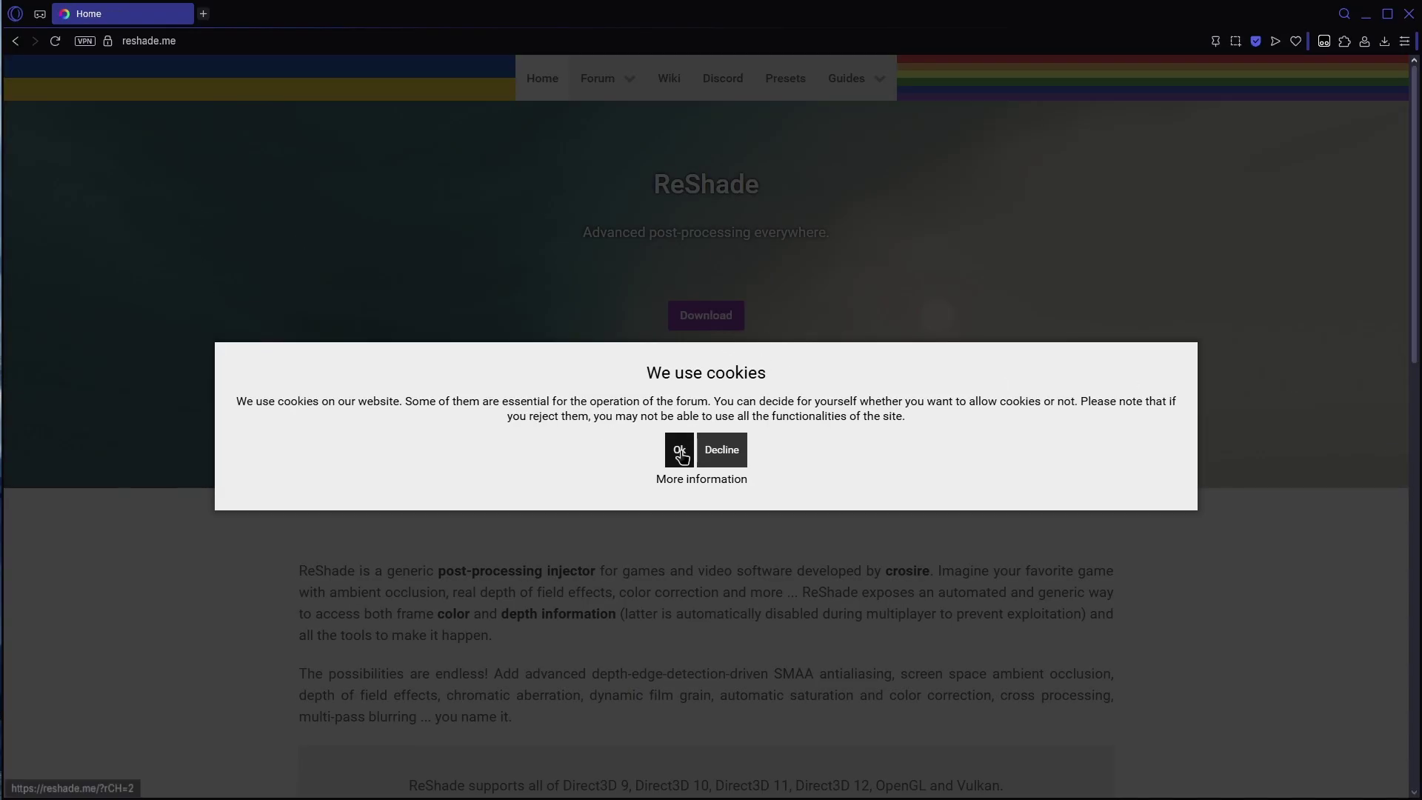
click(678, 450)
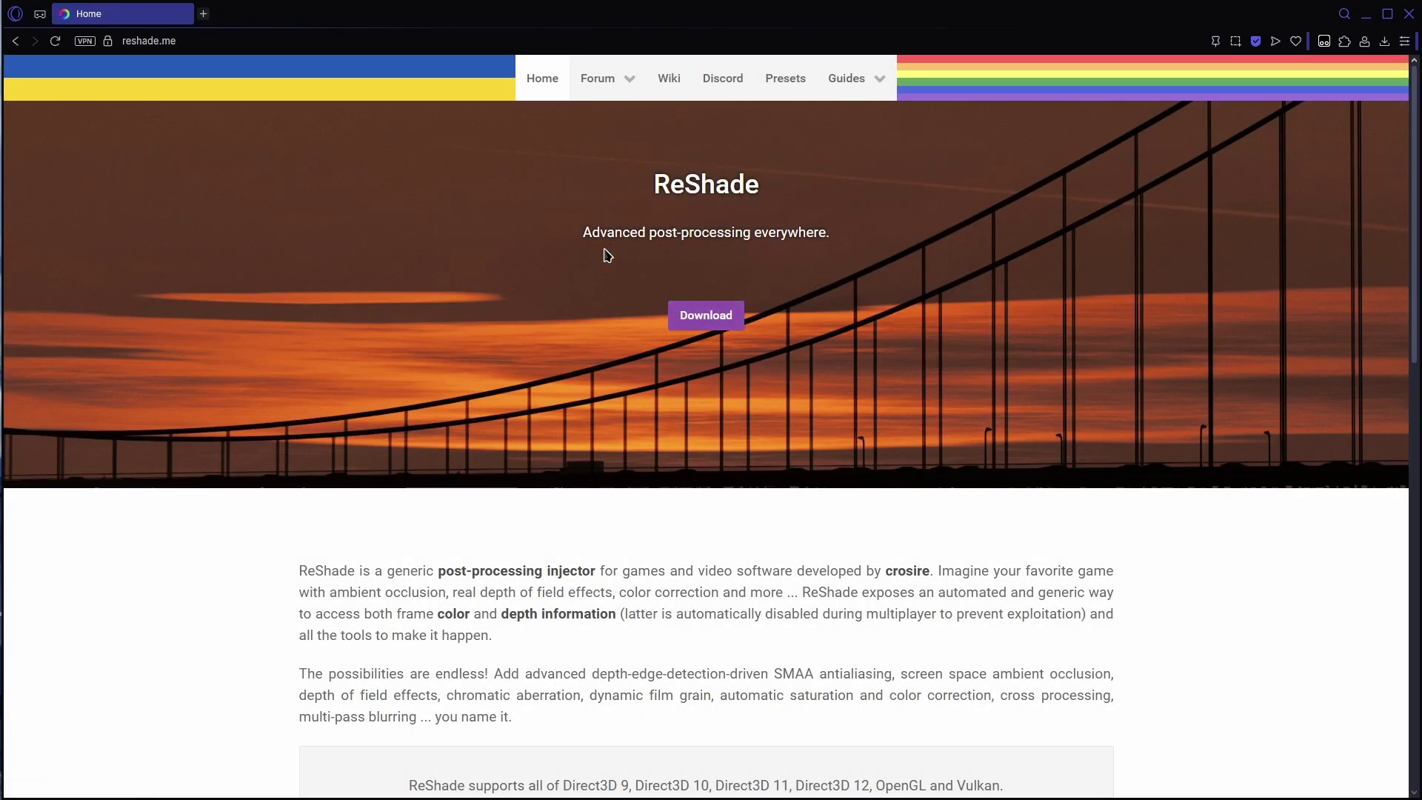
Go to the download section of the ReShade website
drag(608, 256, 898, 238)
click(778, 308)
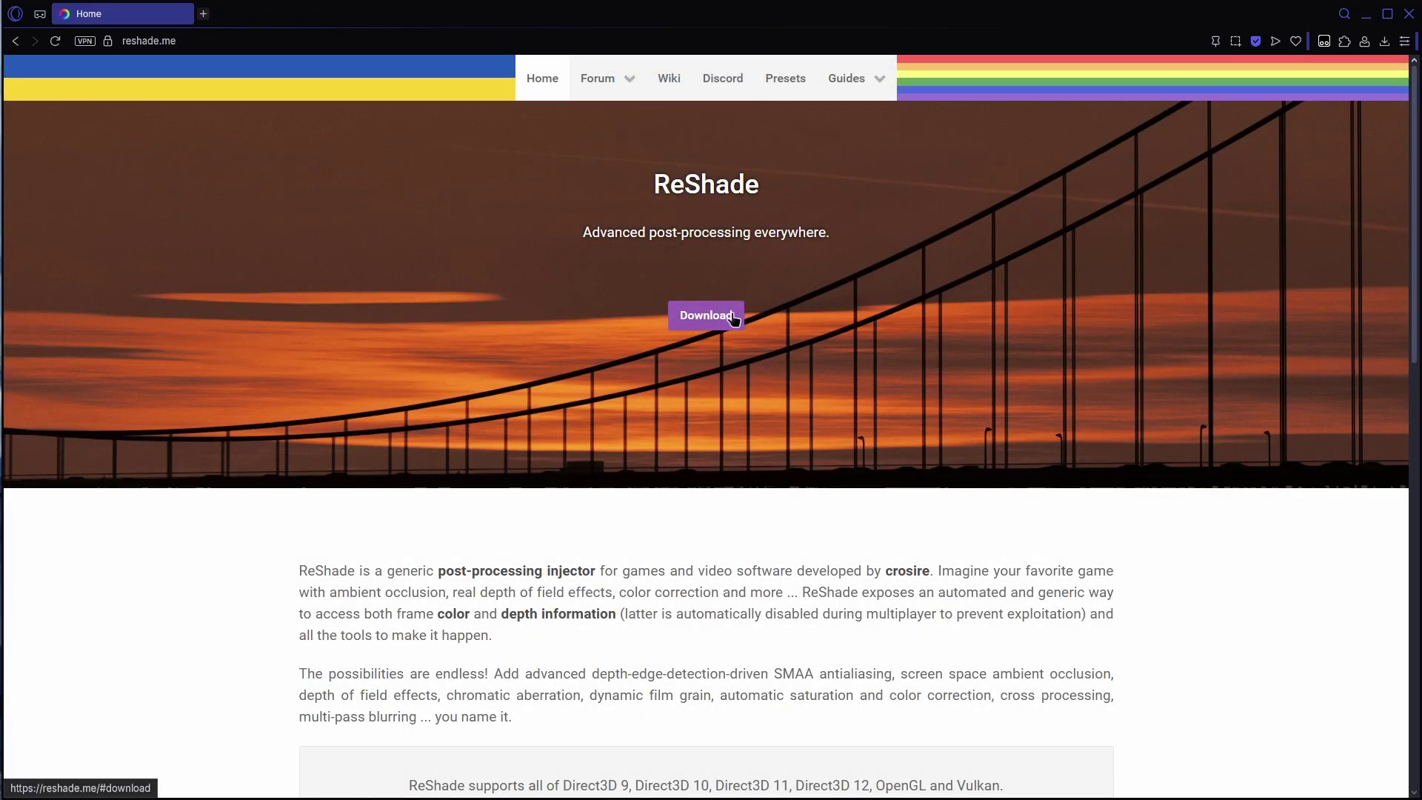
click(698, 321)
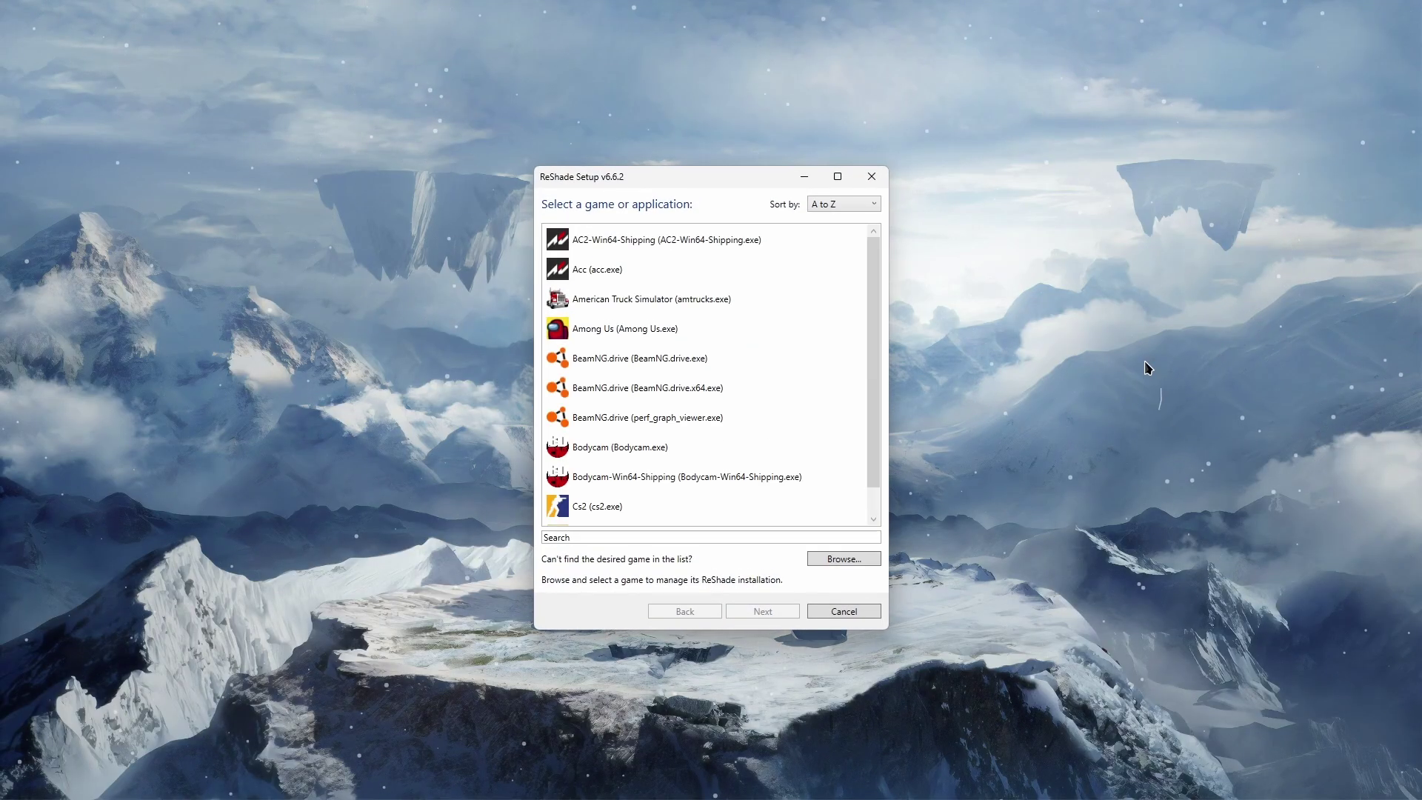
Look through the list of detected games and applications in the ReShade setup
drag(641, 169, 884, 163)
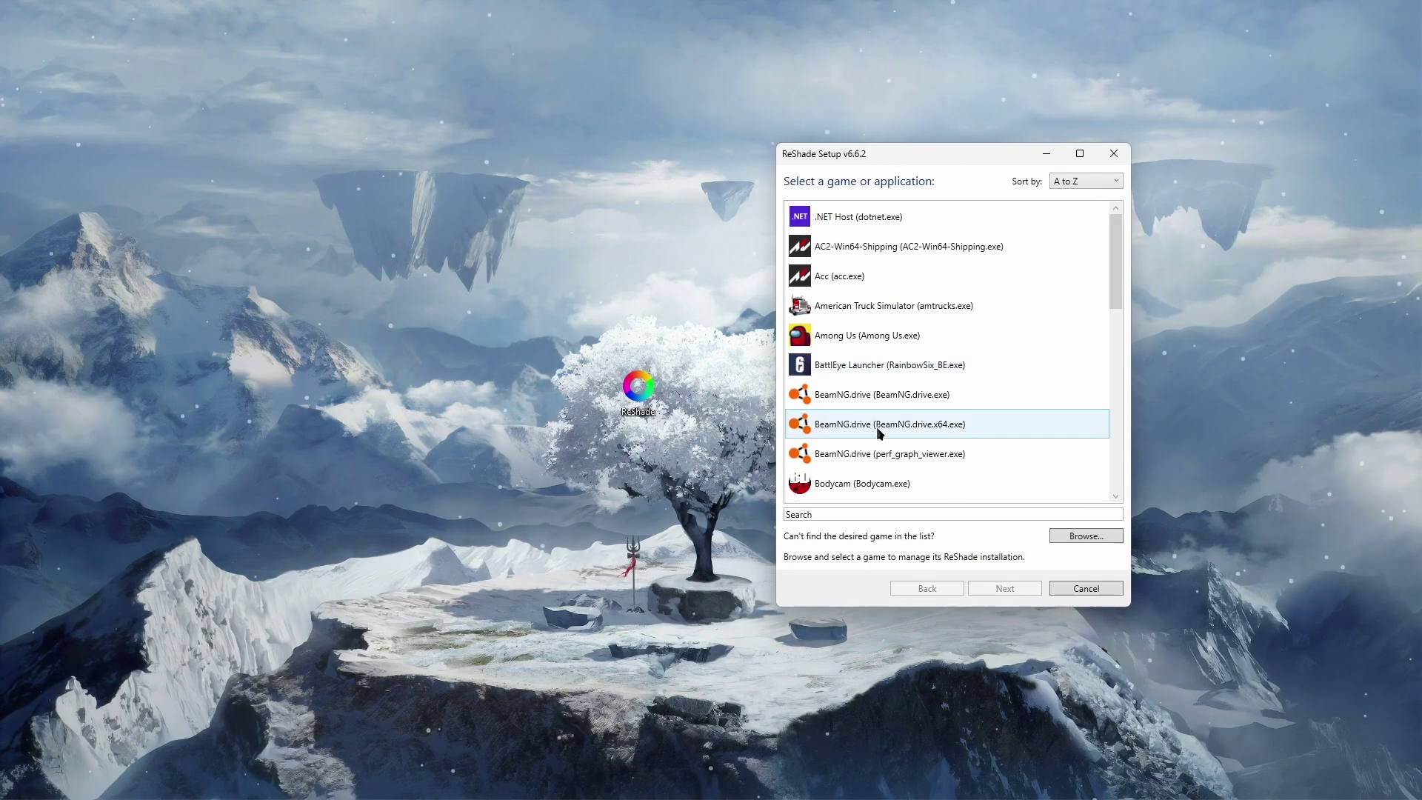
scroll(911, 362, down, 8)
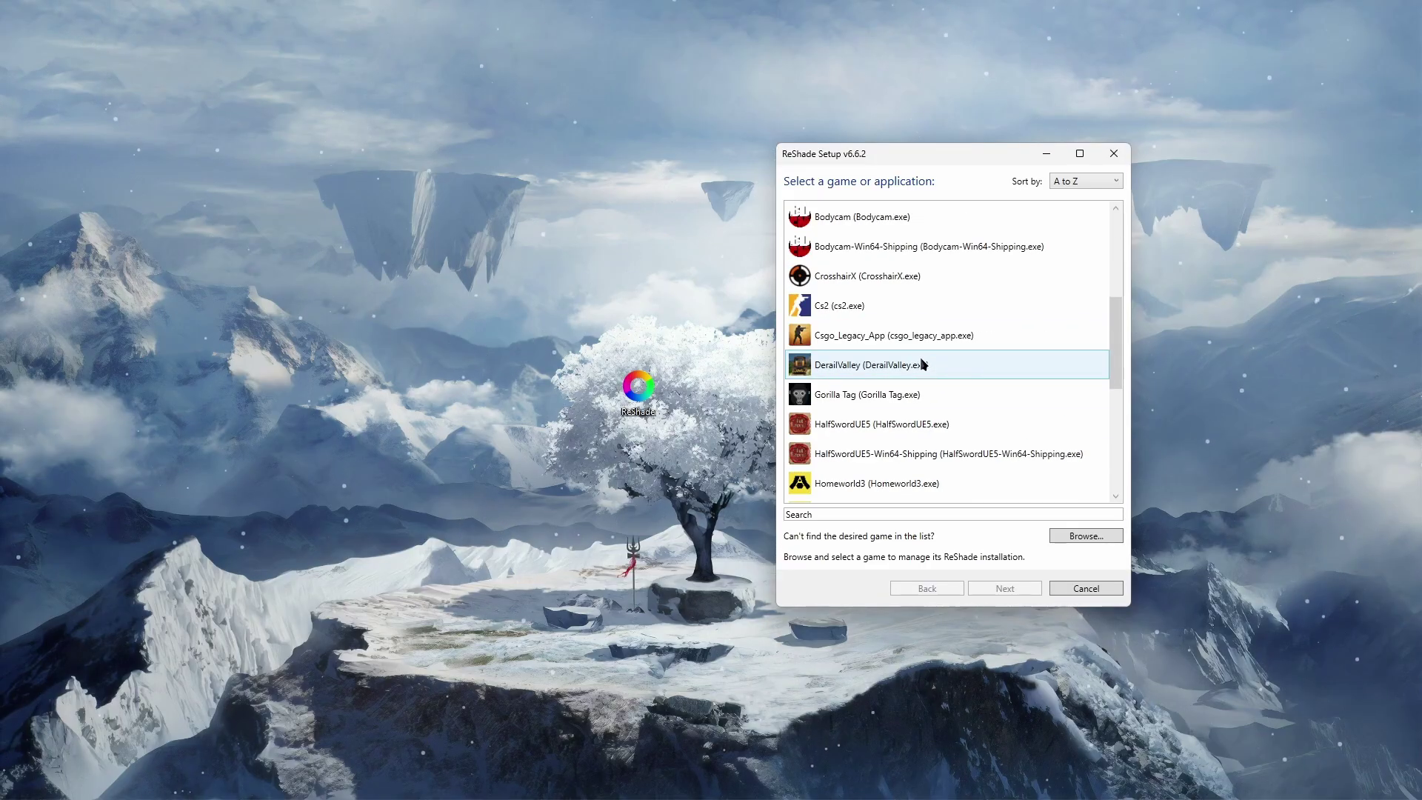
scroll(918, 393, up, 6)
scroll(920, 282, down, 6)
scroll(929, 330, up, 8)
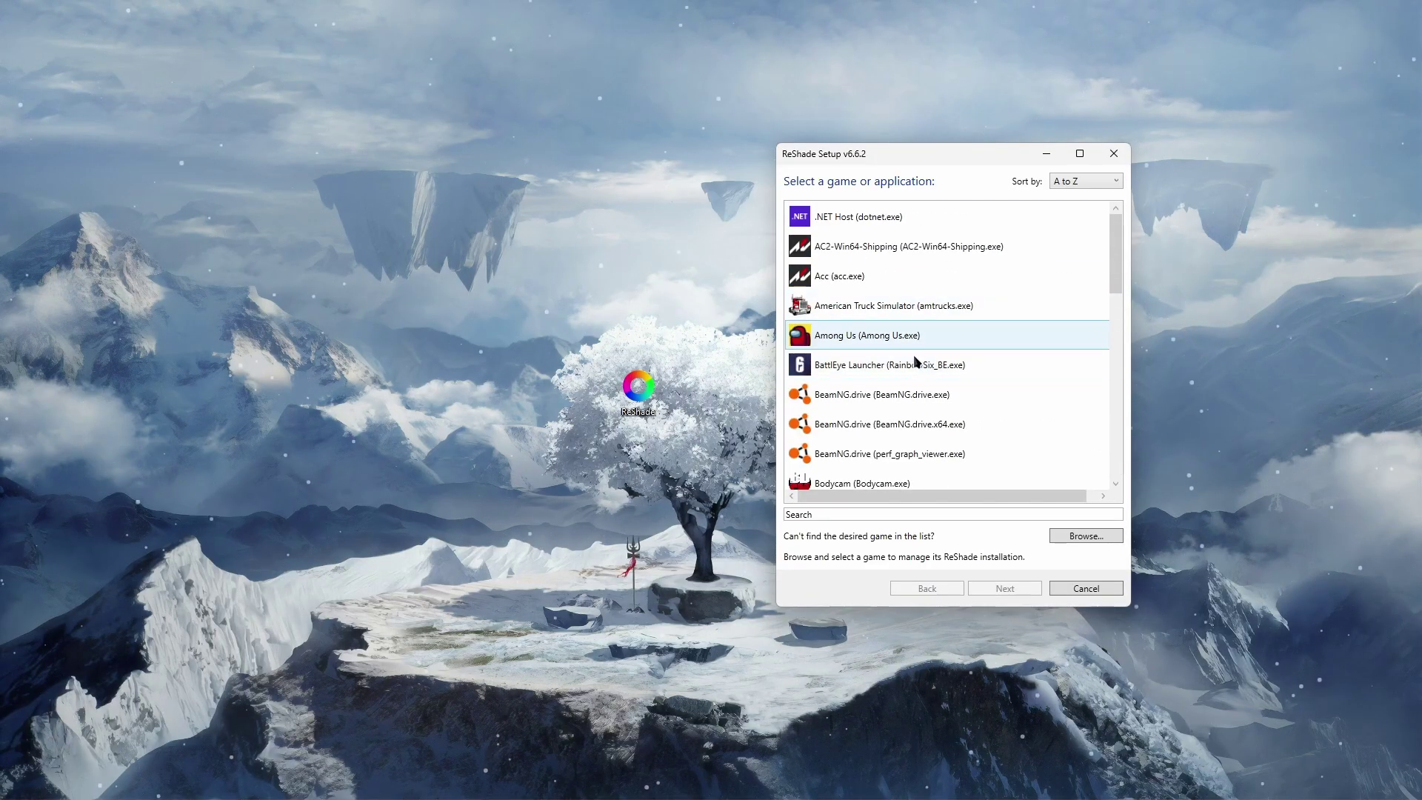
scroll(936, 286, down, 3)
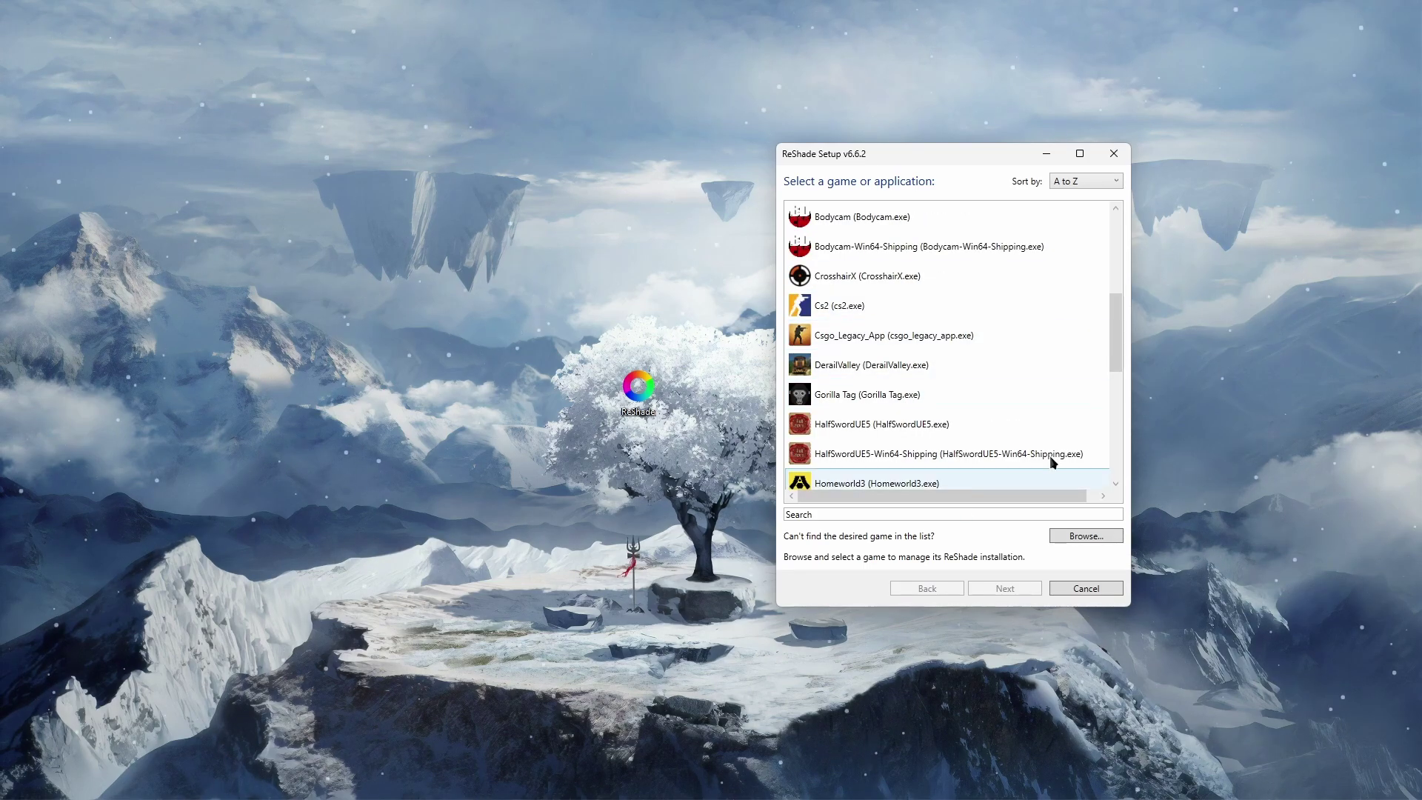
scroll(953, 403, up, 2)
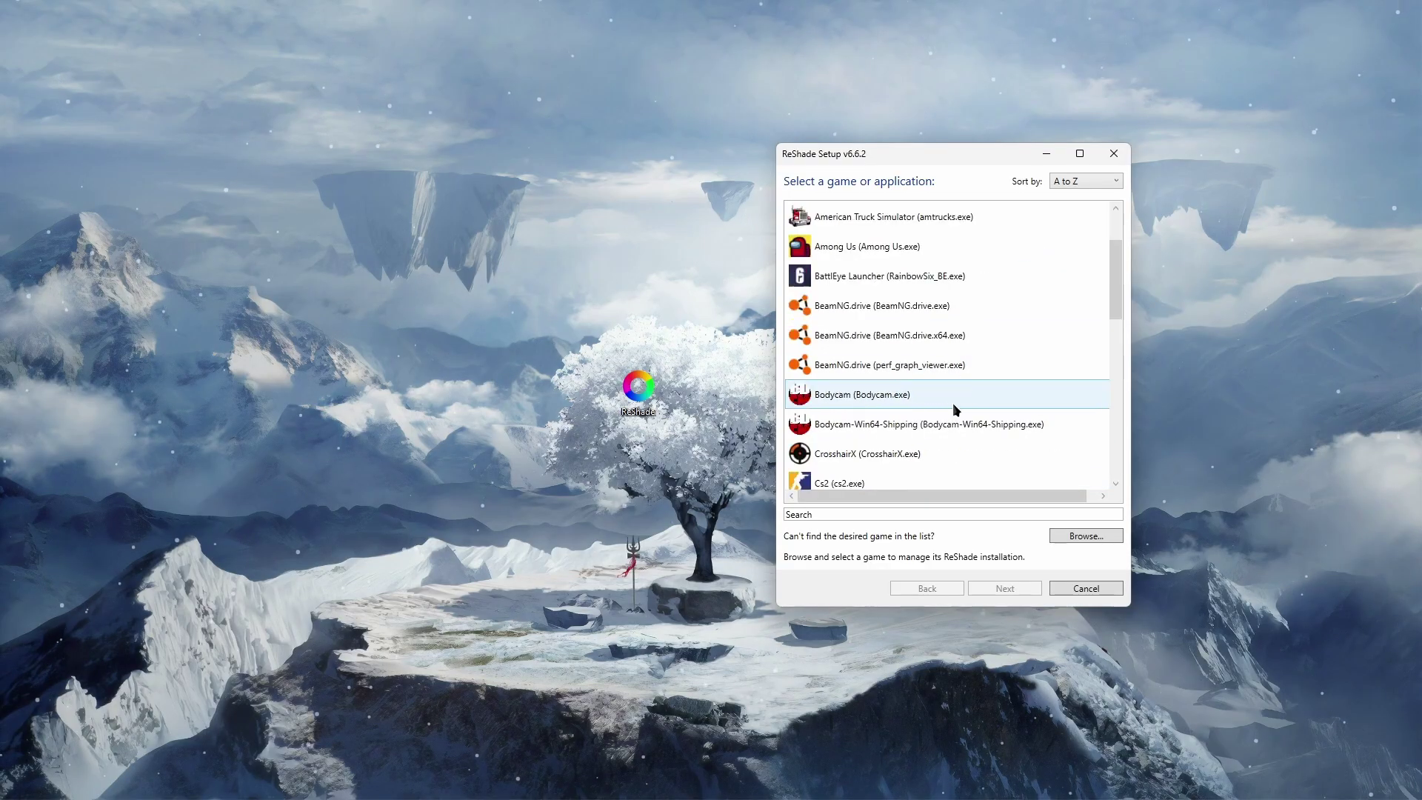
scroll(967, 363, down, 6)
scroll(962, 350, up, 2)
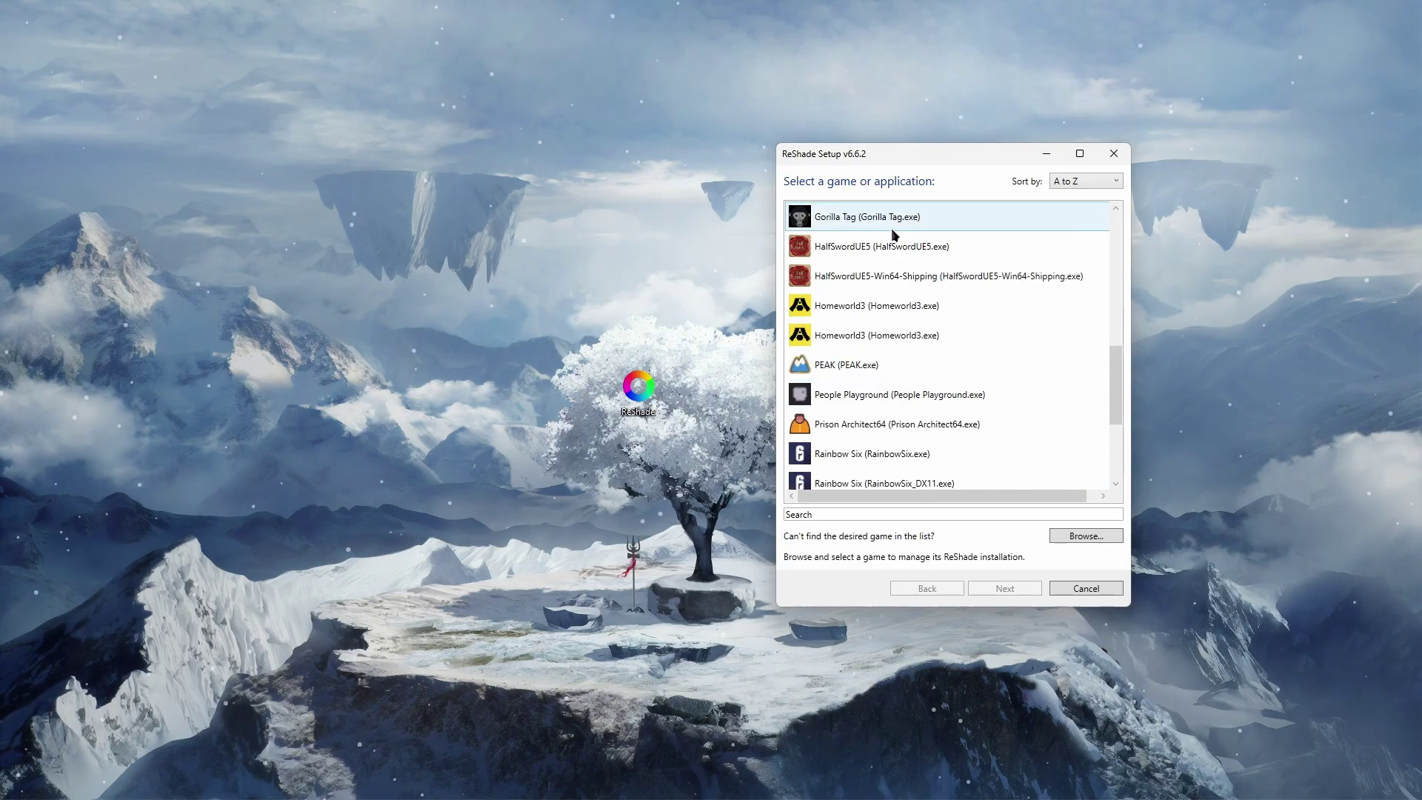
scroll(900, 322, up, 1)
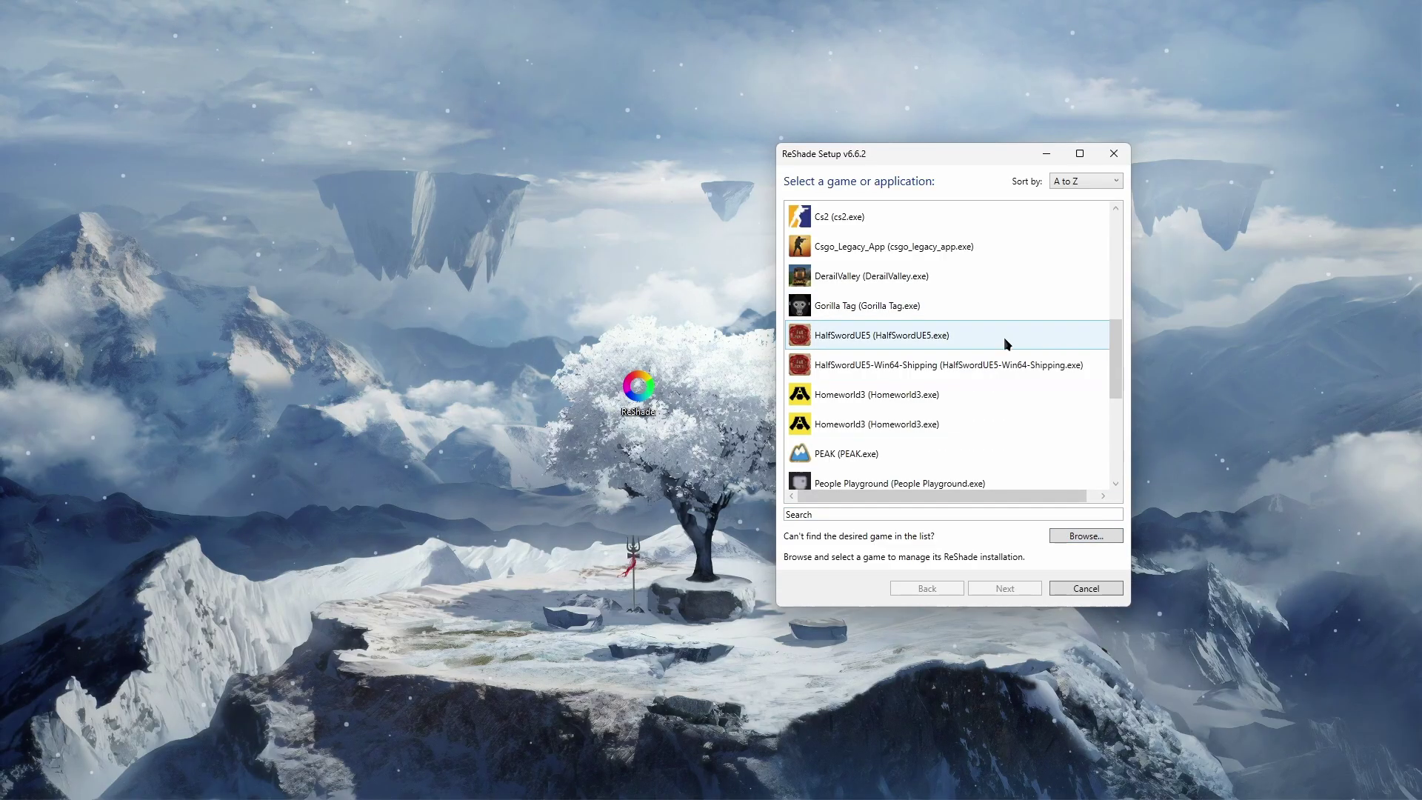
Choose Gorilla Tag (Gorilla Tag.exe) as the game for ReShade and accept DirectX 10/11/12 as its rendering API
click(904, 309)
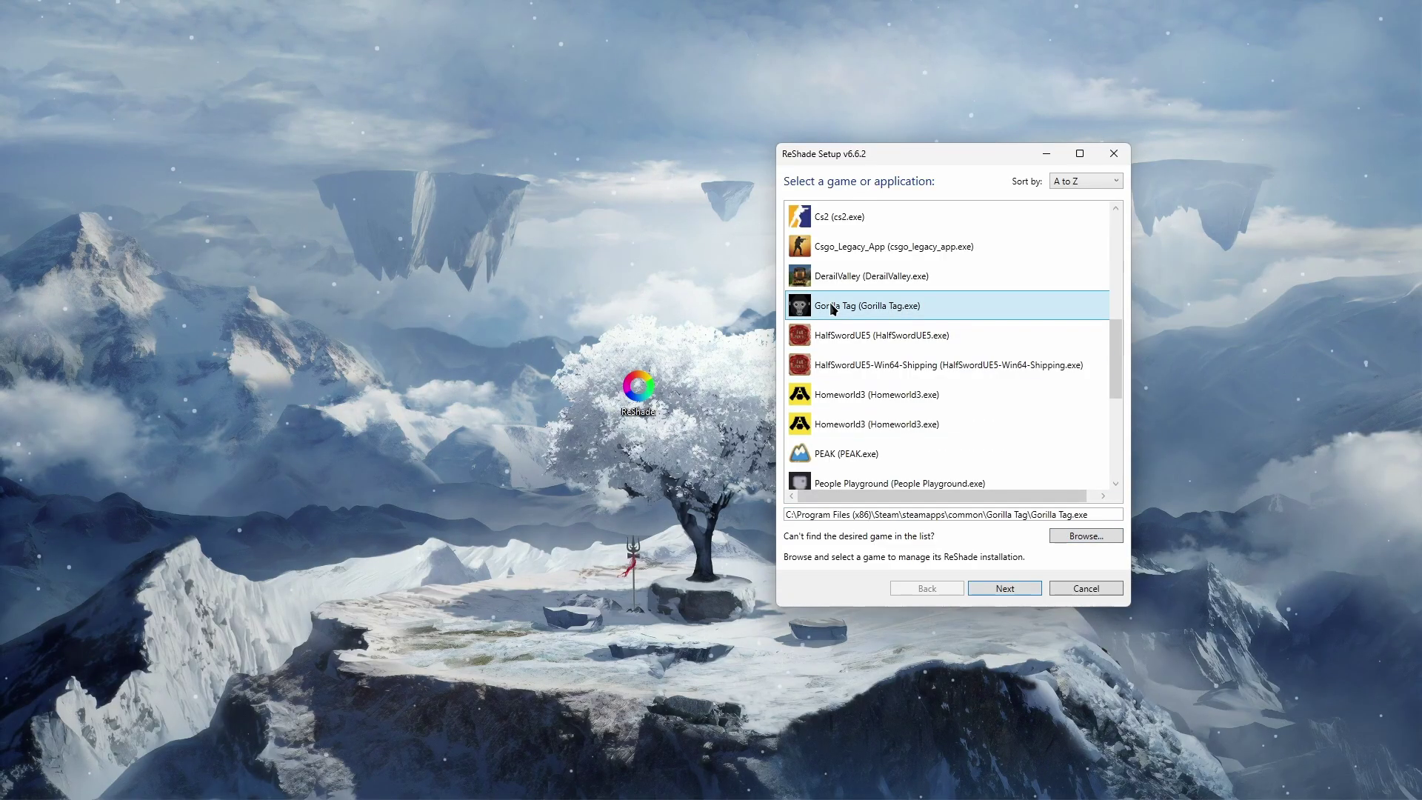
click(1006, 588)
drag(841, 147, 976, 149)
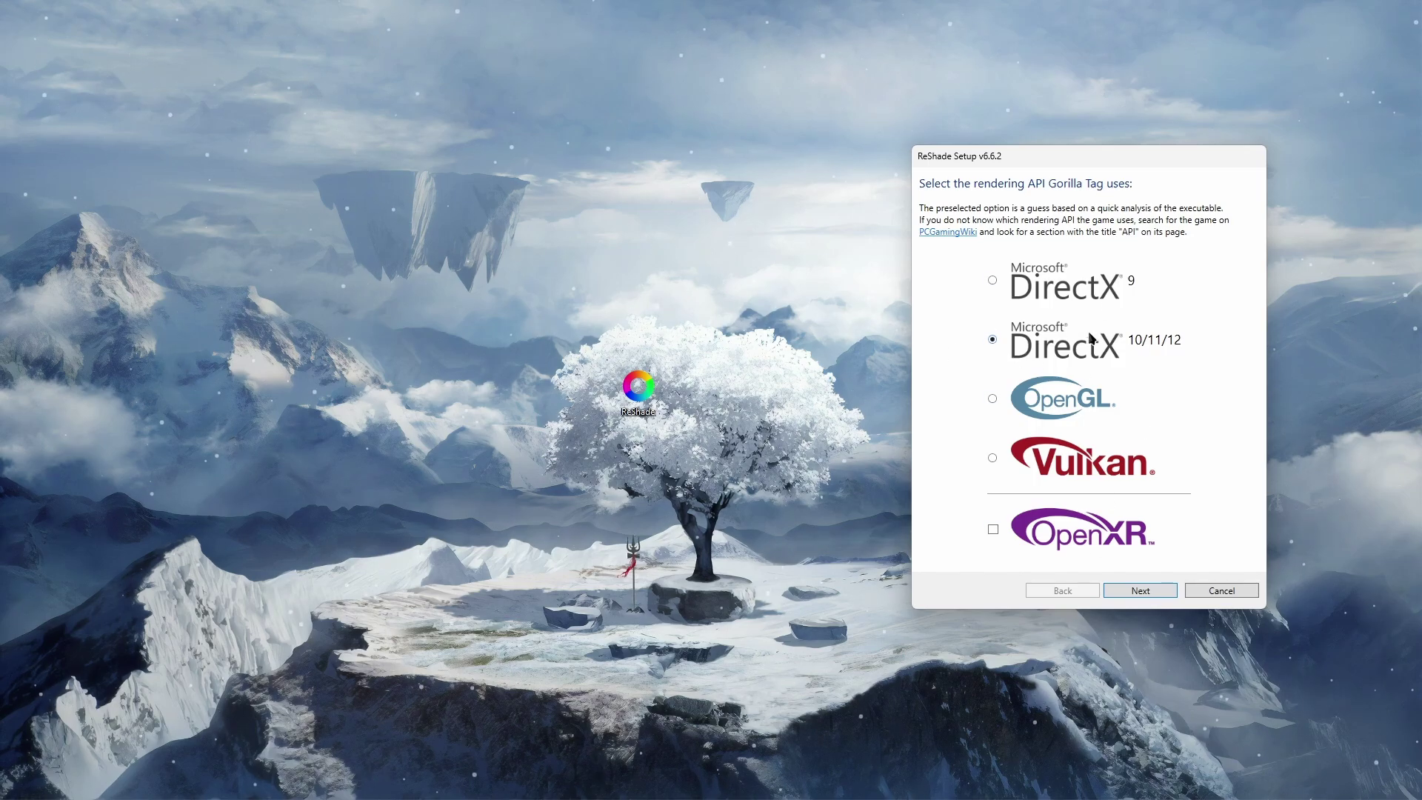
click(1146, 592)
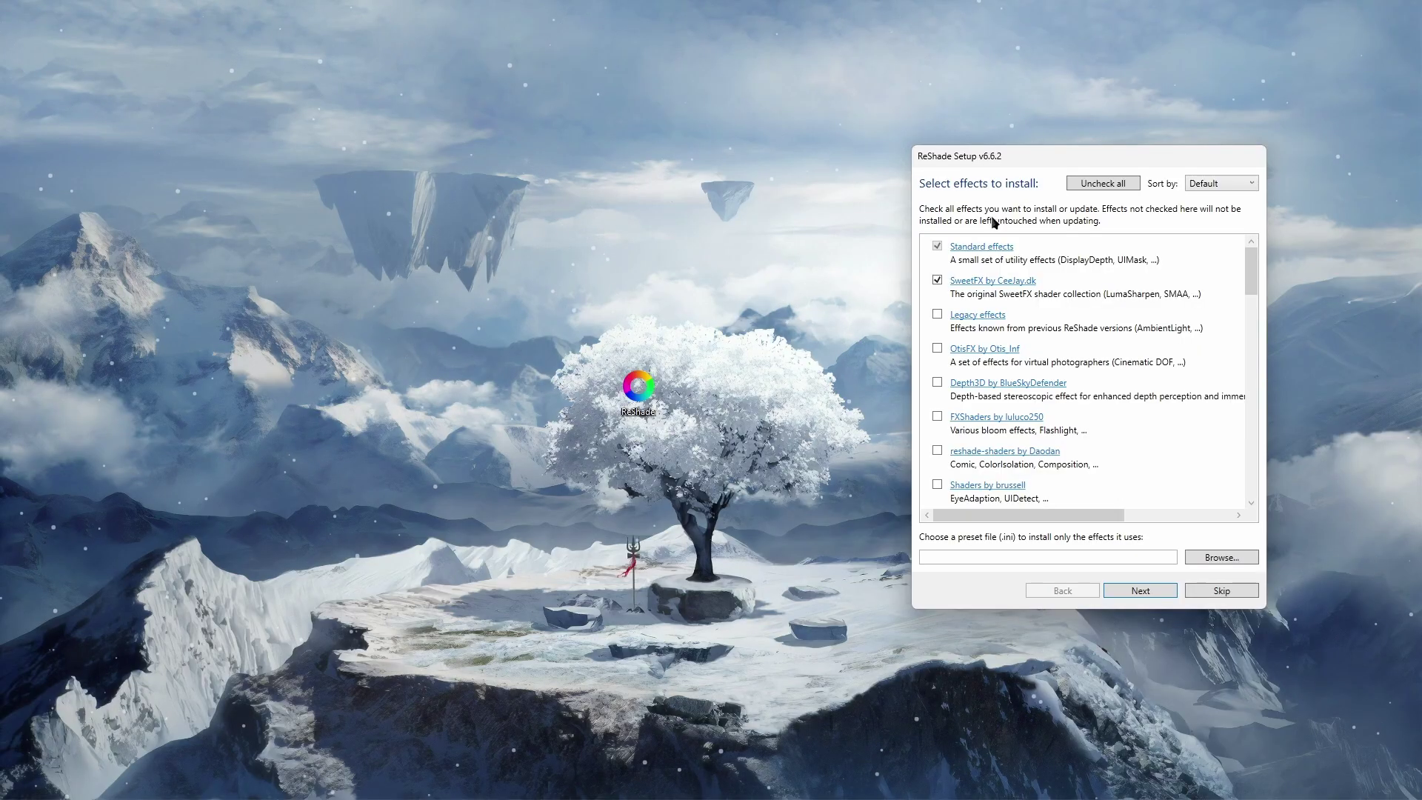
Check all effect packages, install them for Gorilla Tag and exit the ReShade setup
click(1107, 185)
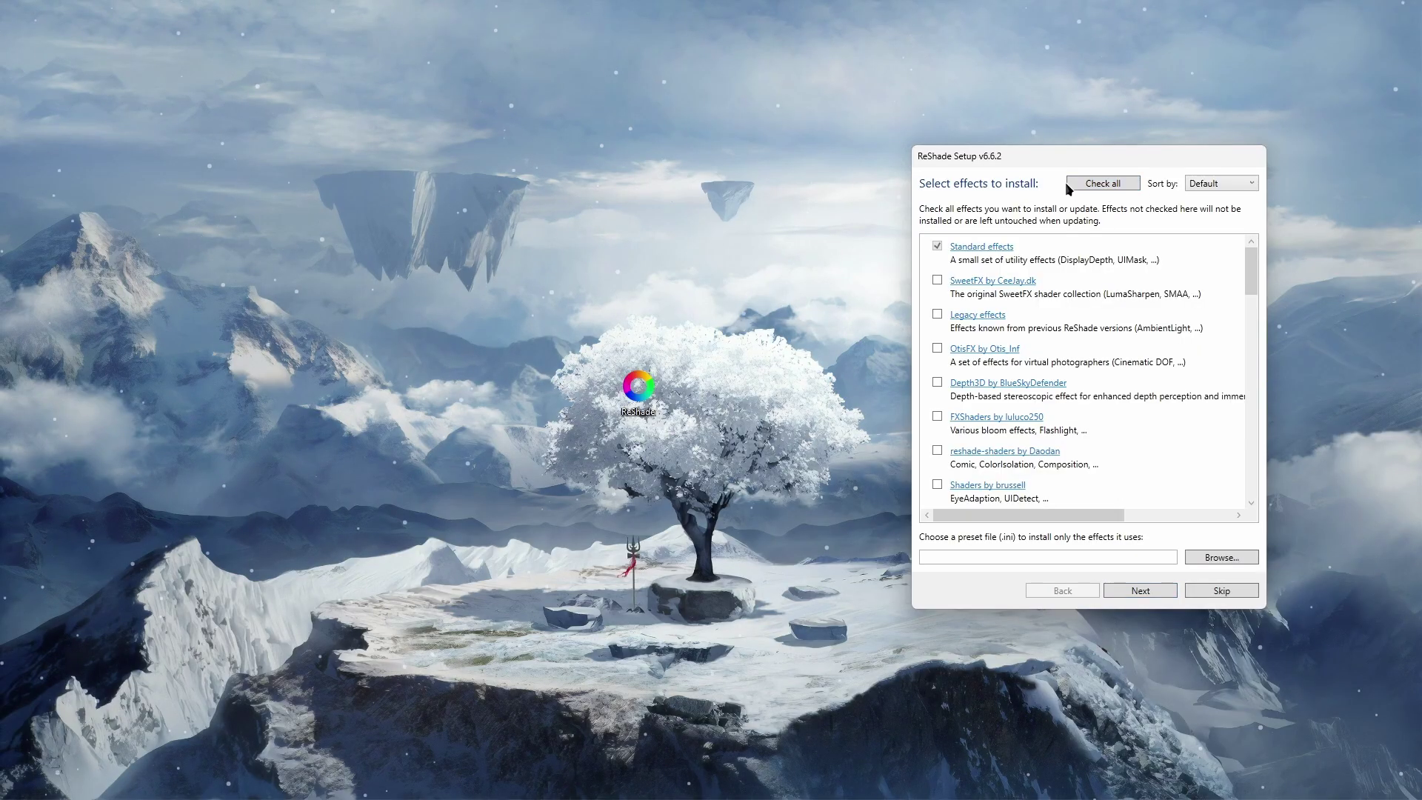
click(1119, 184)
scroll(1049, 326, down, 5)
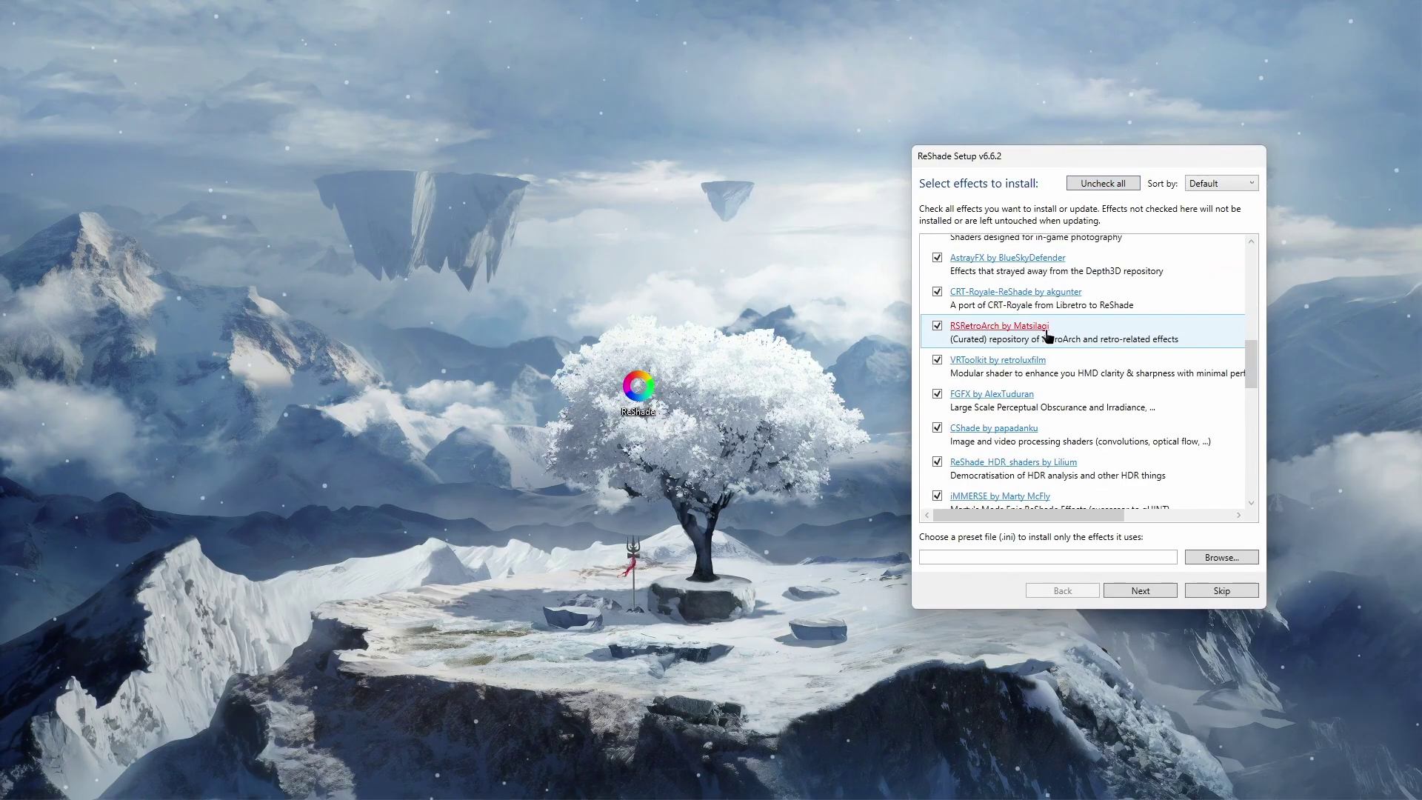
scroll(1049, 337, down, 10)
scroll(1072, 390, up, 15)
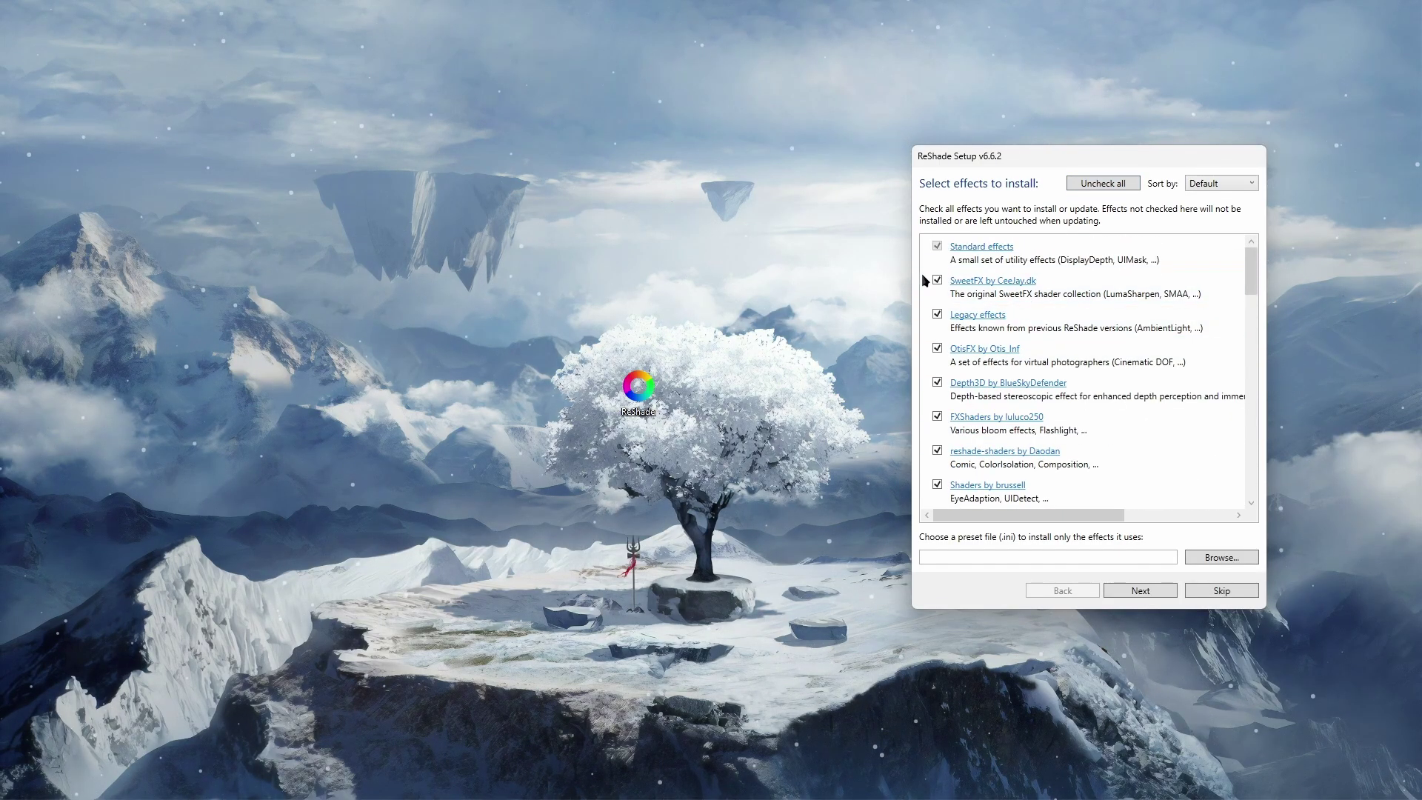
scroll(1012, 389, down, 15)
scroll(1012, 389, up, 15)
click(1131, 591)
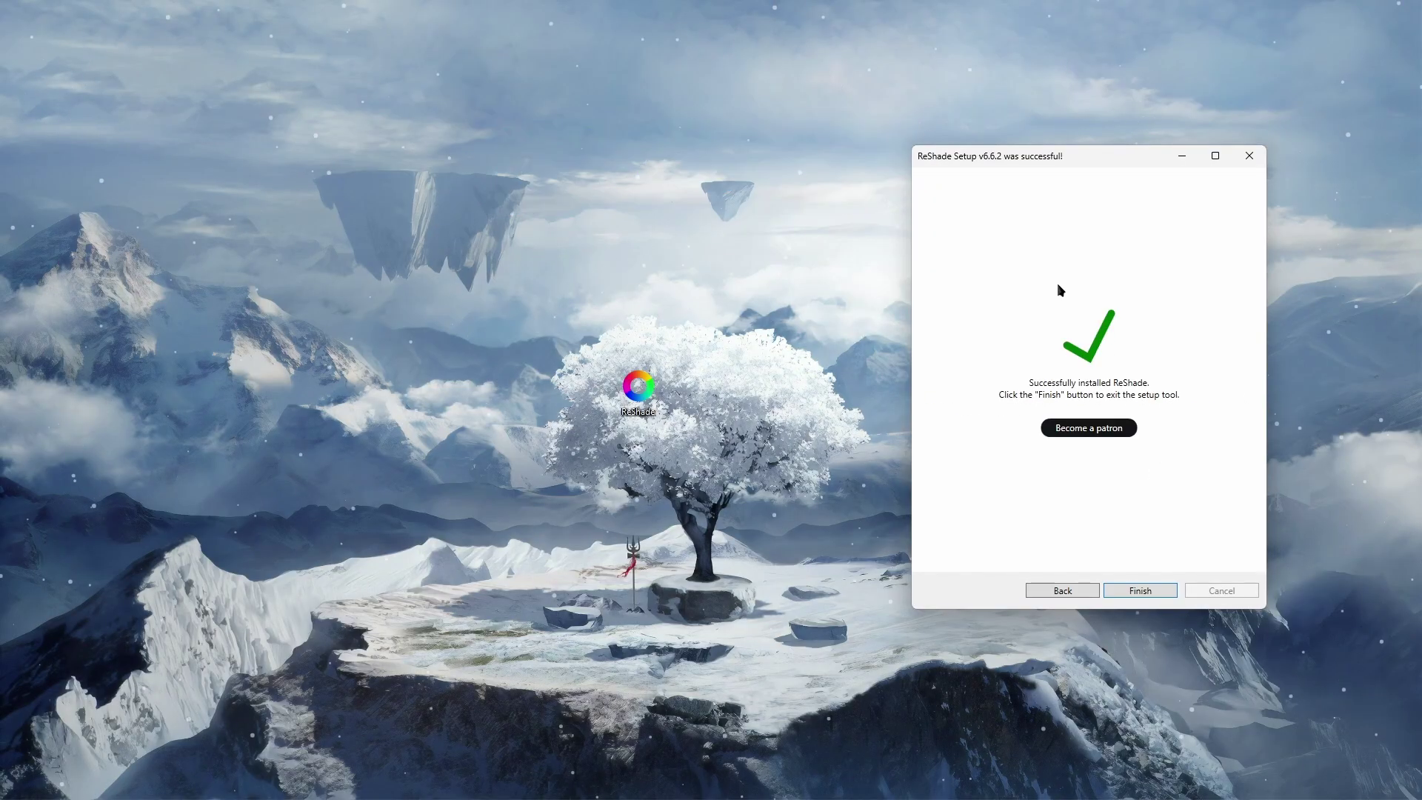
click(1140, 591)
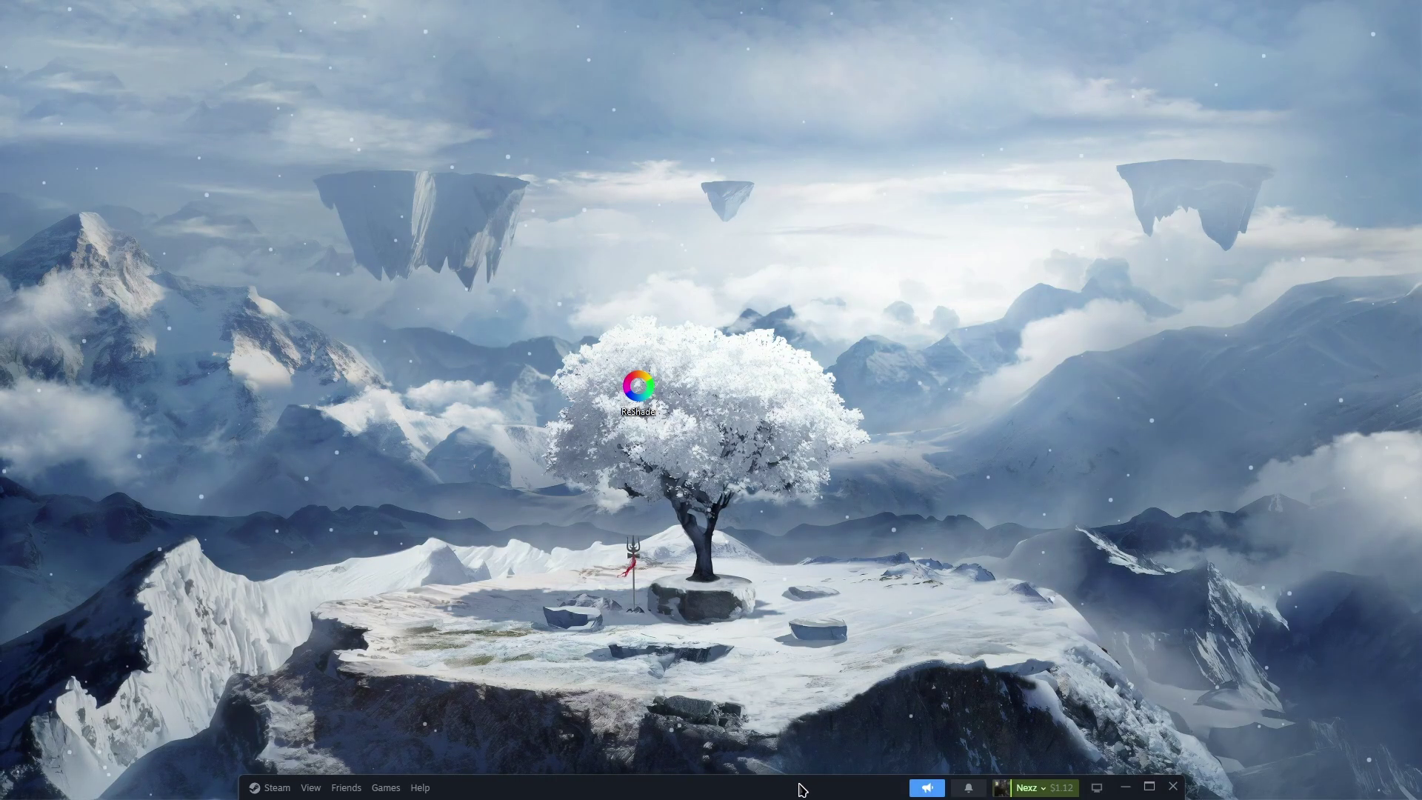
Bring up the ReShade overlay in Gorilla Tag using the On-Screen Keyboard, close the keyboard and skip the tutorial
drag(800, 787, 945, 167)
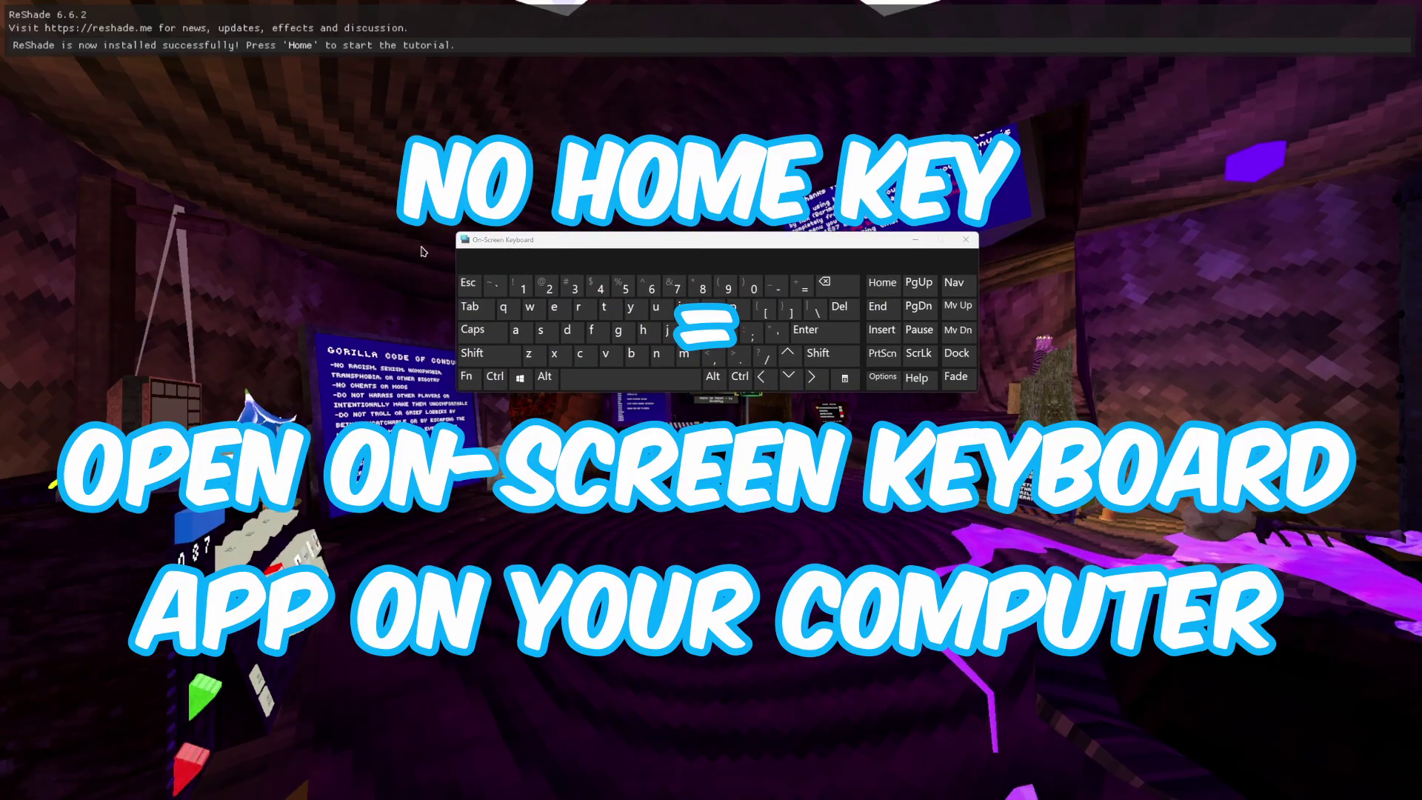
drag(978, 392, 1113, 498)
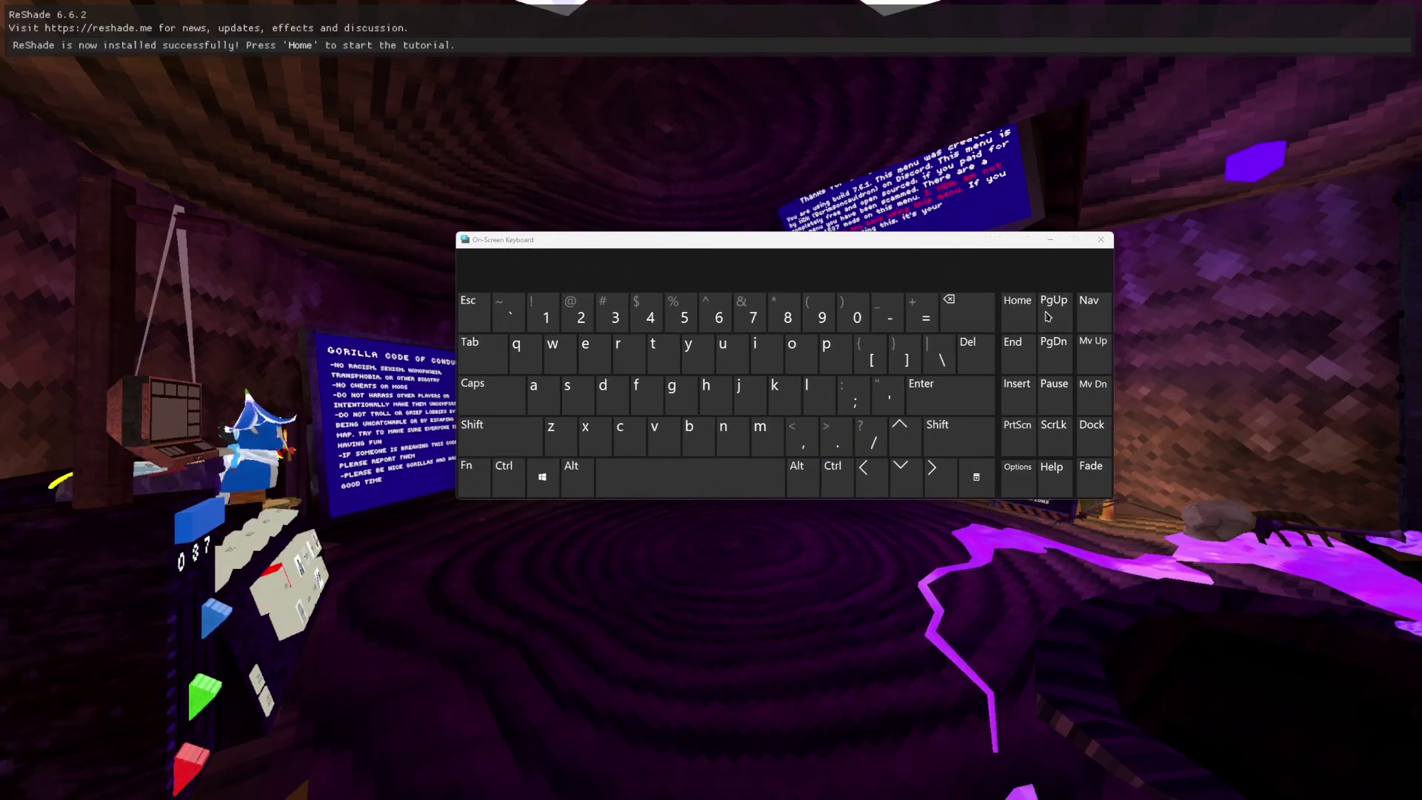
click(1012, 325)
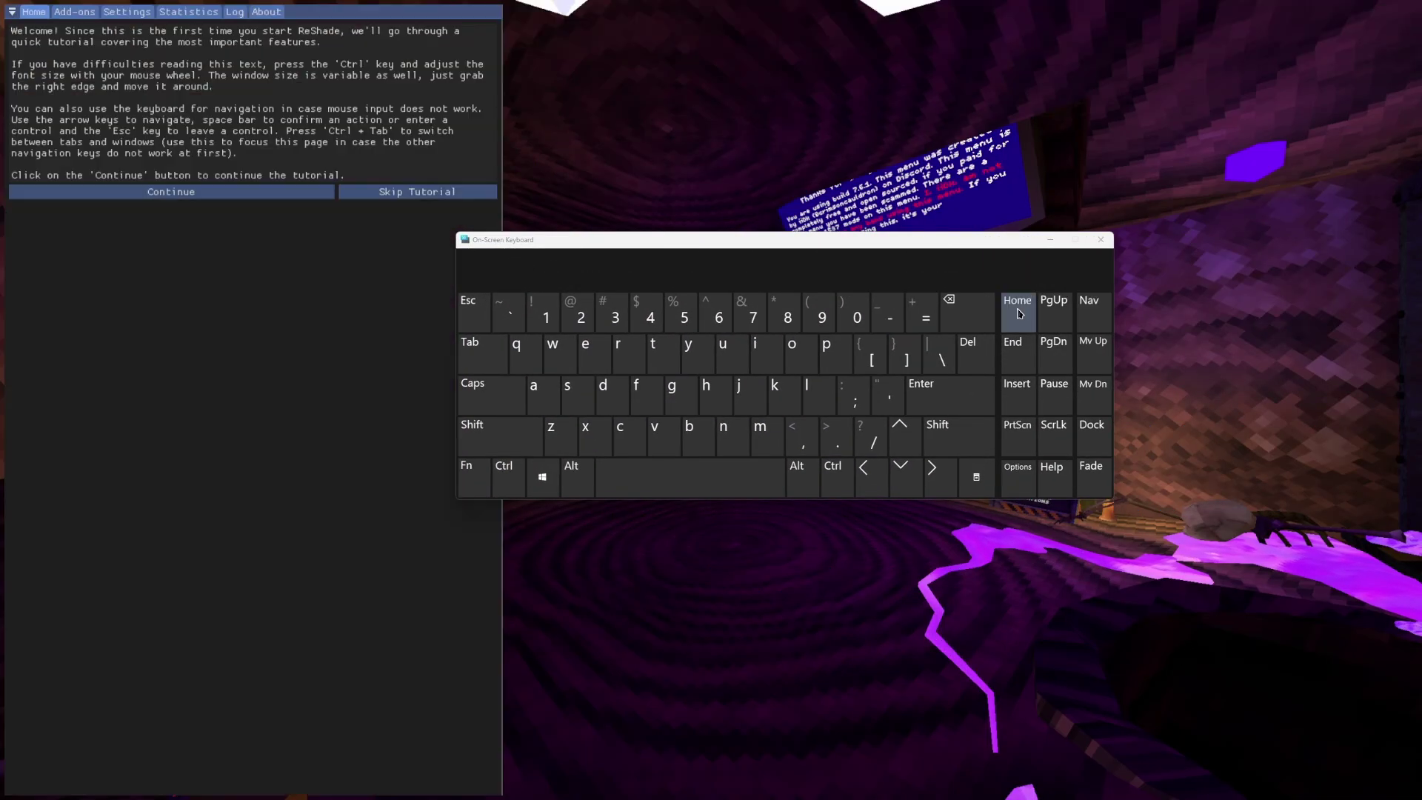
drag(809, 258, 1267, 263)
click(799, 252)
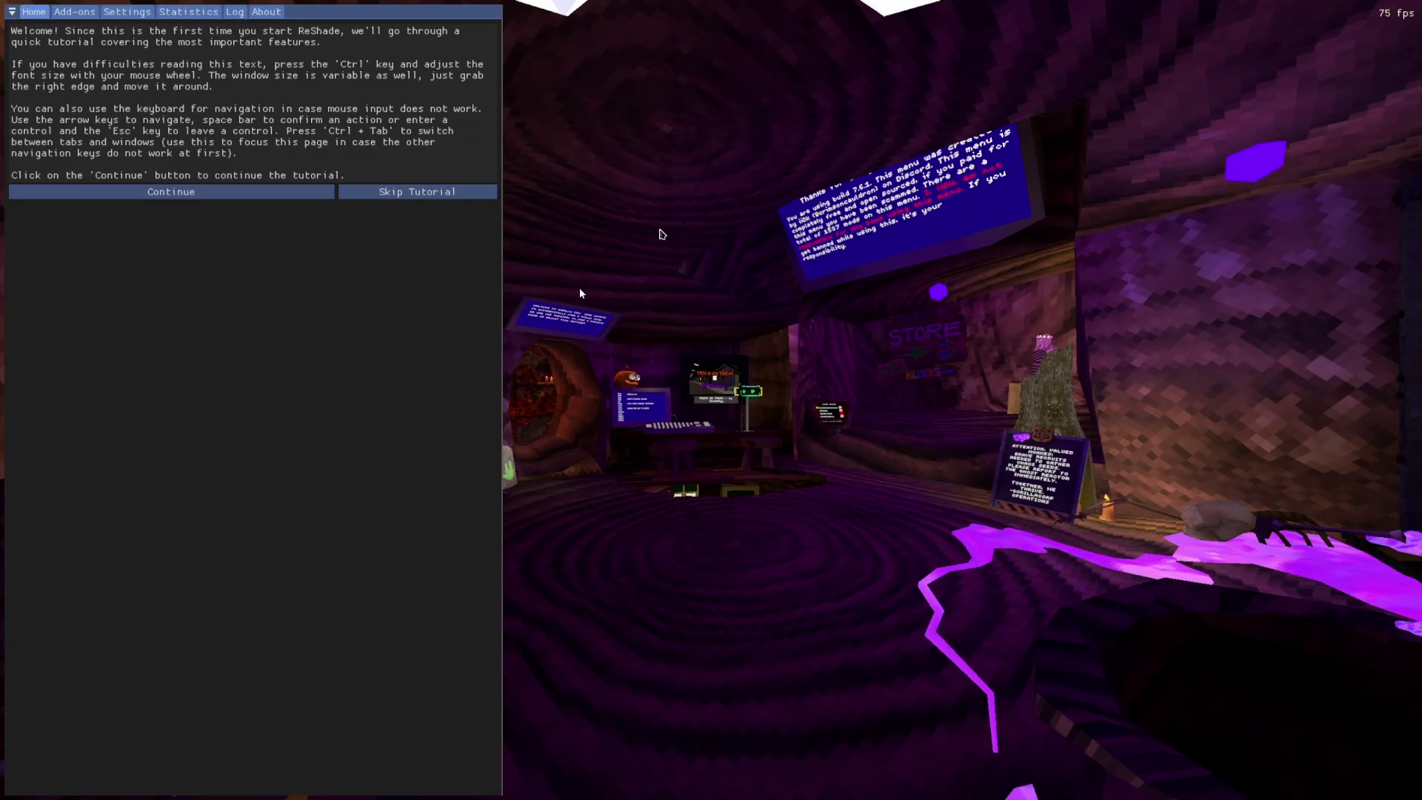
click(424, 196)
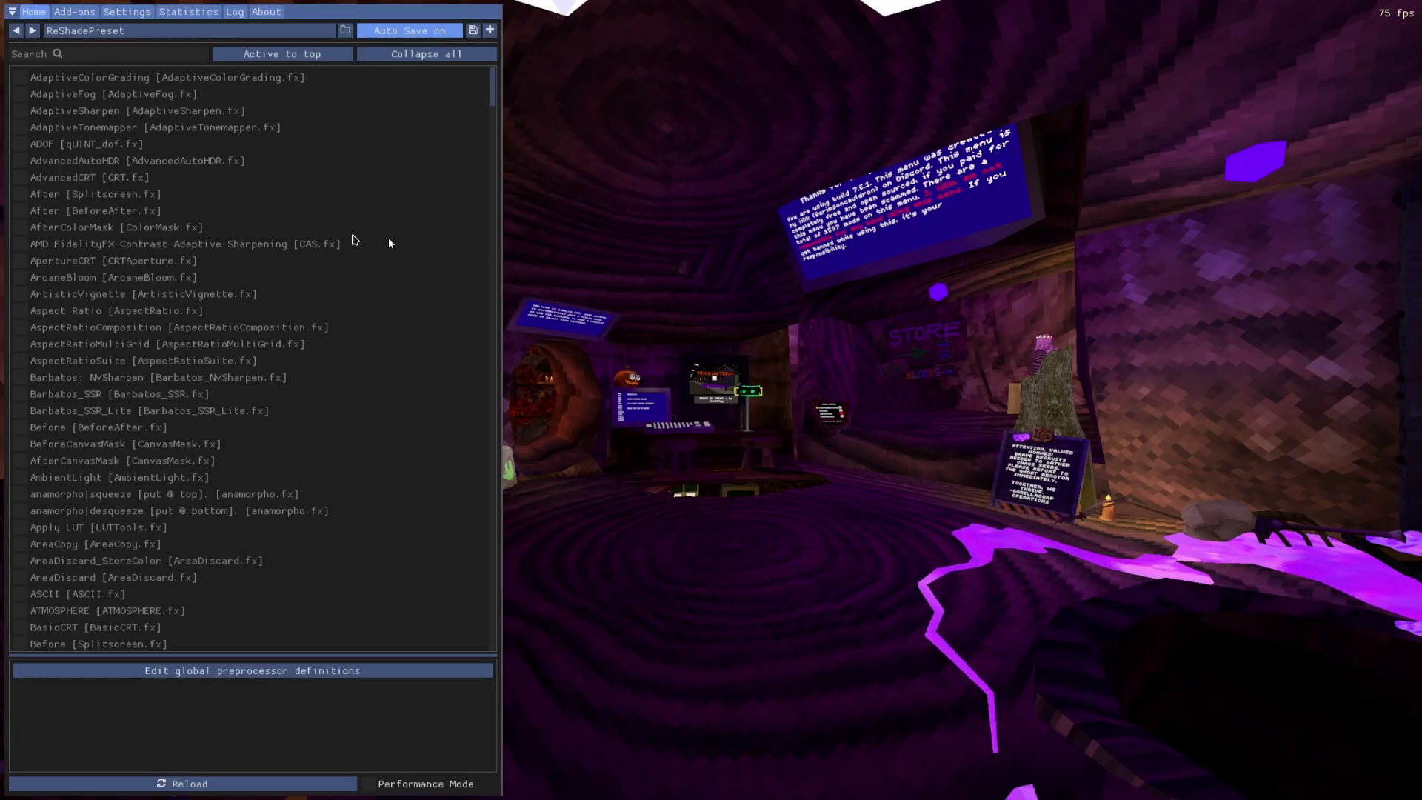
Try AMD FidelityFX Contrast Adaptive Sharpening and another effect further down the list, switching each off again
click(20, 245)
click(21, 245)
scroll(30, 311, down, 5)
click(21, 483)
click(21, 483)
Enable the Bloom [qUINT_bloom.fx] effect and look over its adjustable parameters
scroll(29, 451, down, 1)
click(30, 430)
scroll(107, 421, down, 6)
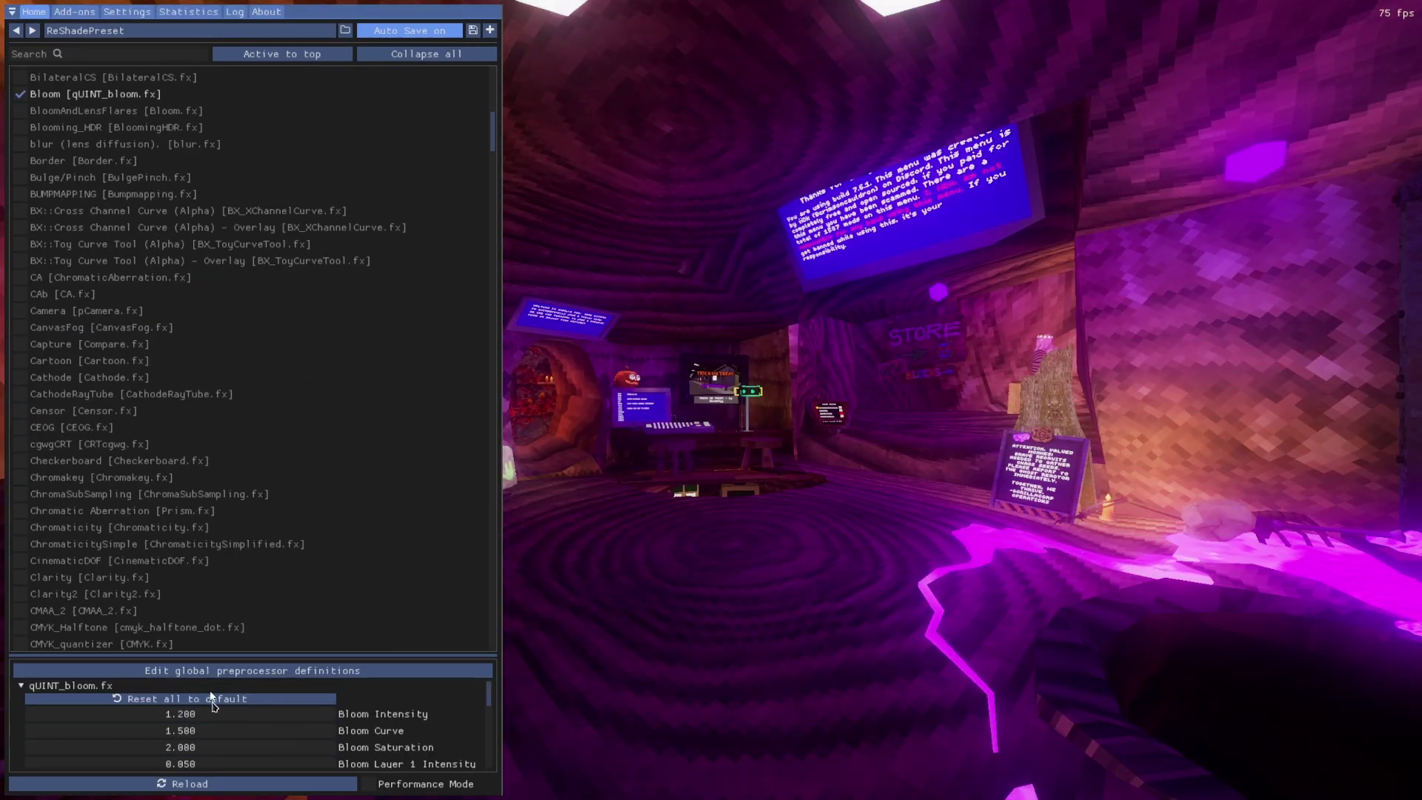
scroll(71, 529, down, 1)
scroll(71, 529, down, 1)
scroll(396, 737, down, 2)
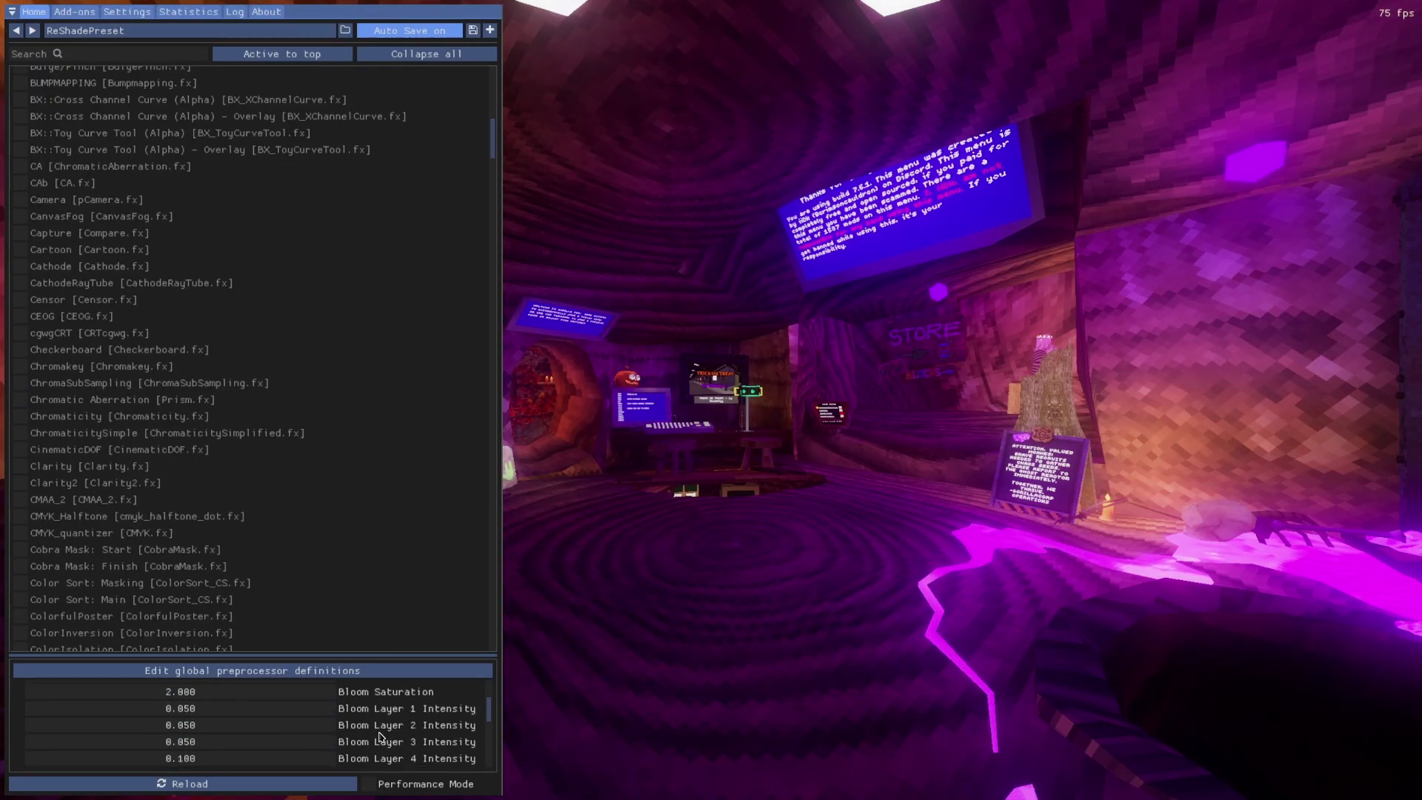
scroll(396, 737, up, 2)
scroll(129, 551, down, 2)
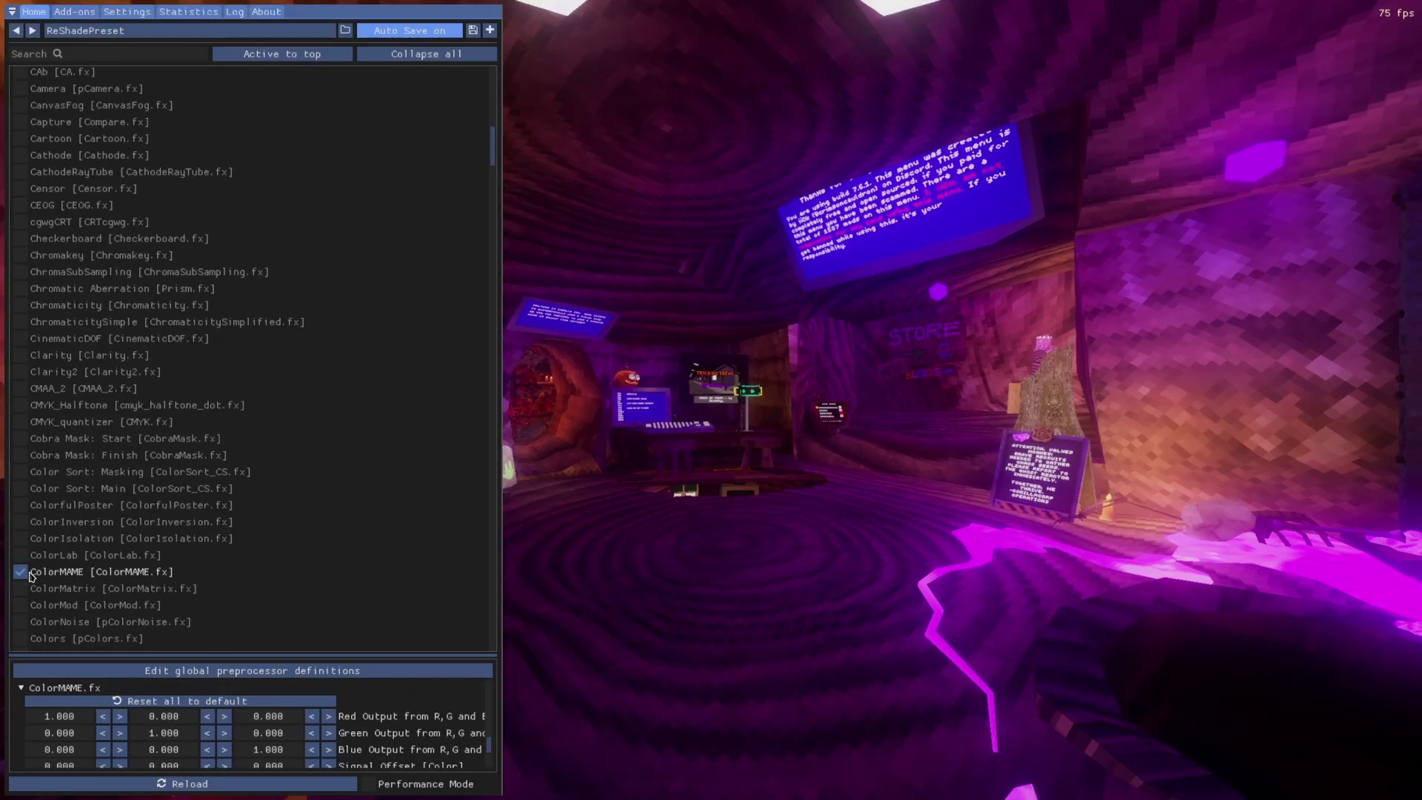
Enable the Colourfulness [Colourfulness.fx] effect
scroll(46, 545, down, 1)
scroll(84, 594, down, 1)
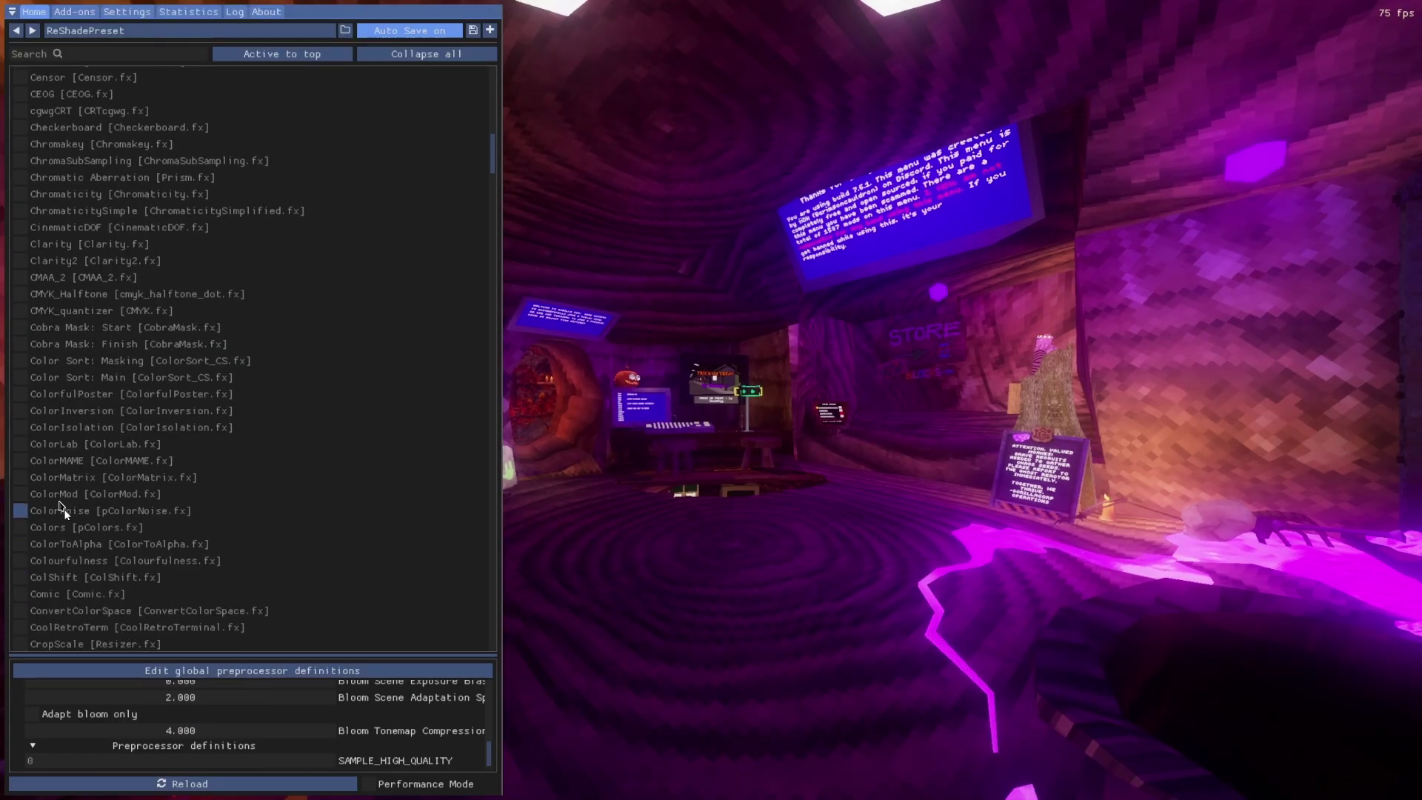
click(74, 561)
scroll(194, 540, down, 7)
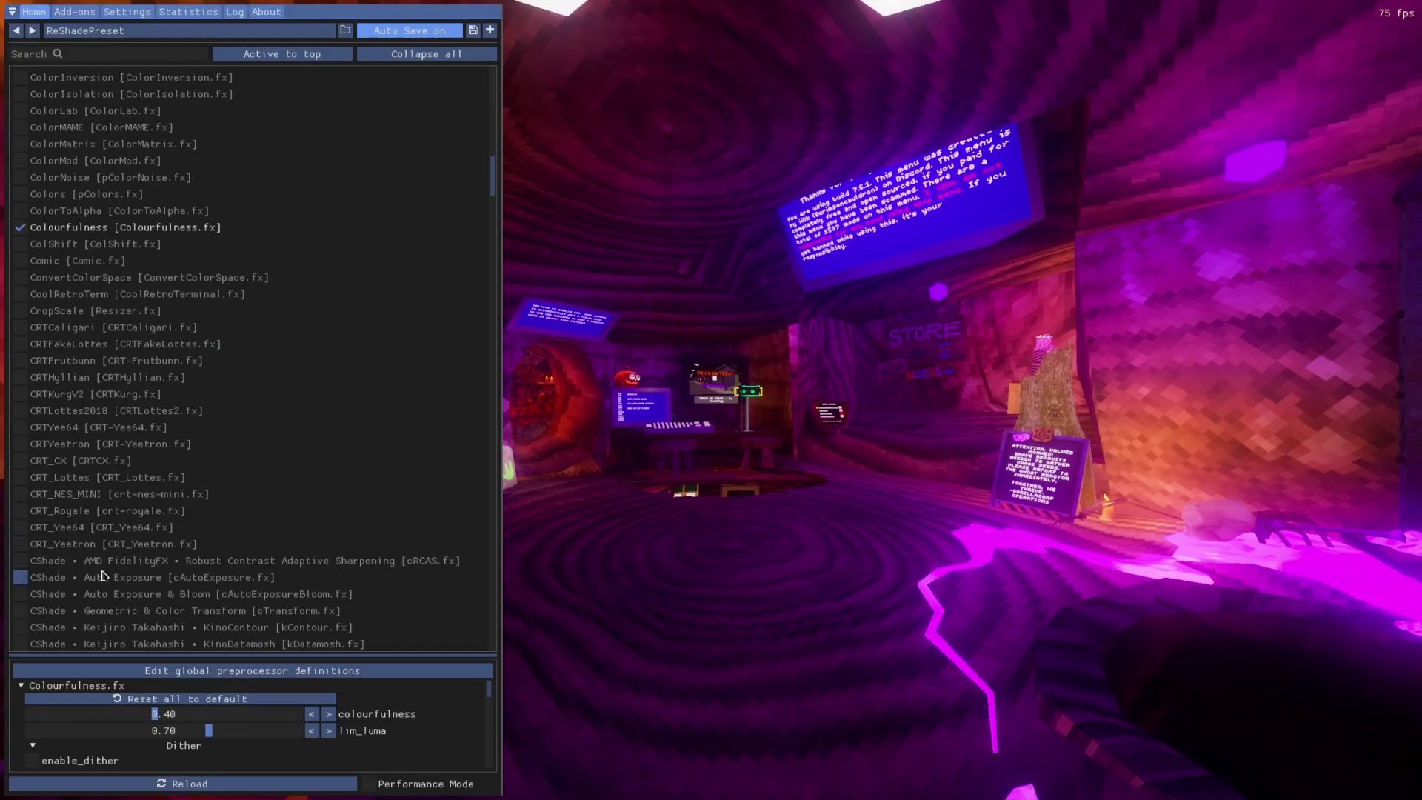
Lower the Bloom Intensity of qUINT_bloom.fx to about 0.773
scroll(222, 630, up, 7)
scroll(220, 733, down, 2)
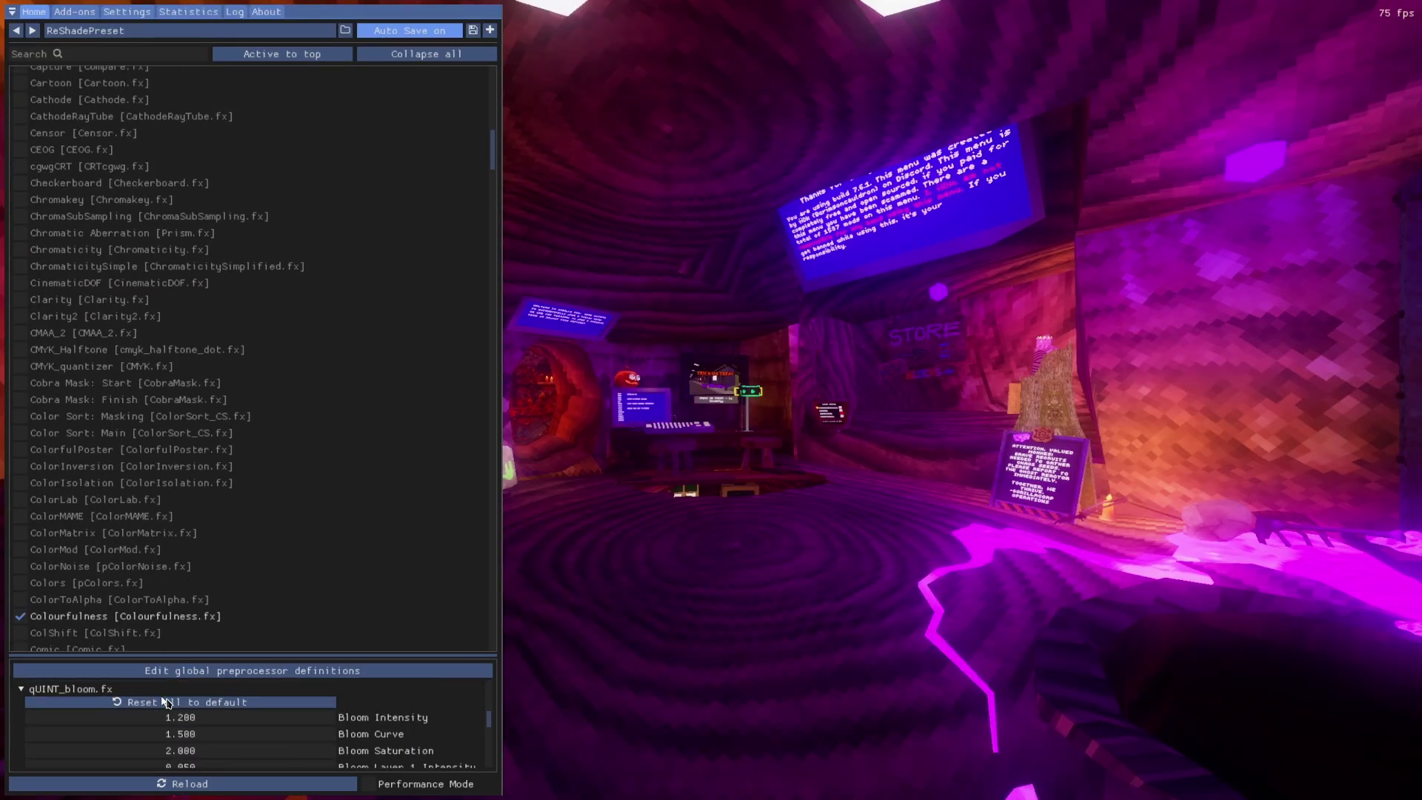
drag(194, 717, 163, 717)
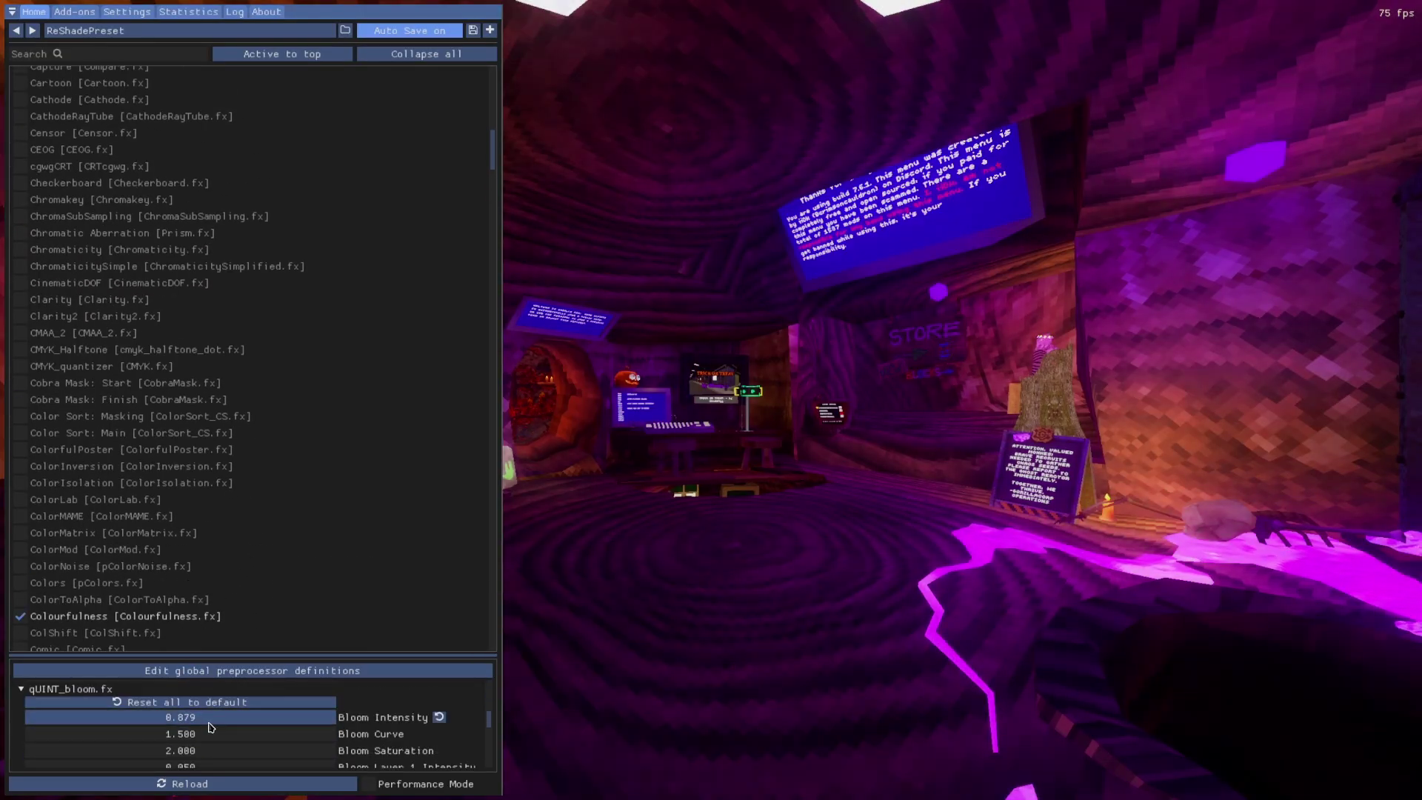
Try the CRTYee64 [CRT-Yee64.fx] and CShade Letterbox [cLetterBox.fx] effects, switching each off again
scroll(300, 429, down, 7)
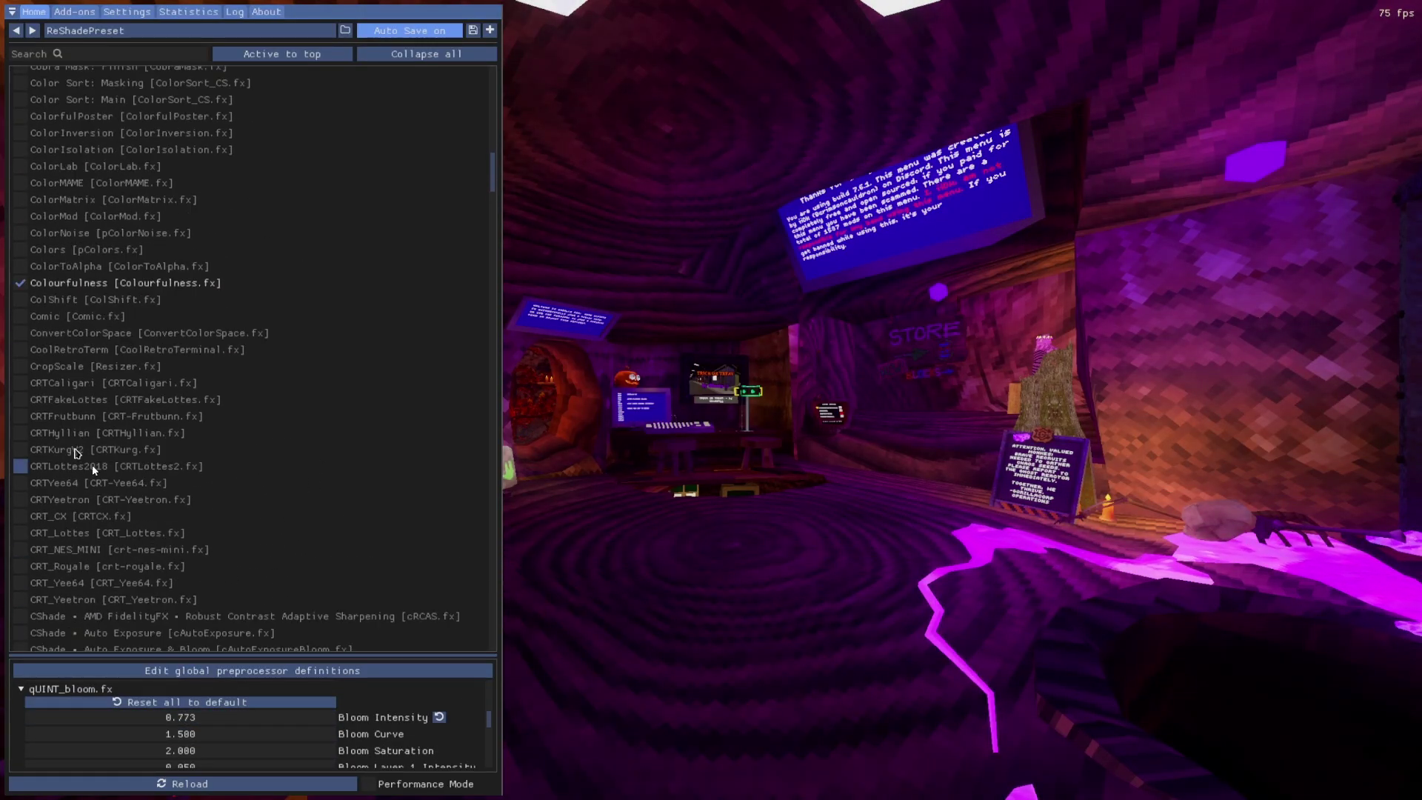
click(21, 483)
click(21, 483)
scroll(34, 494, down, 7)
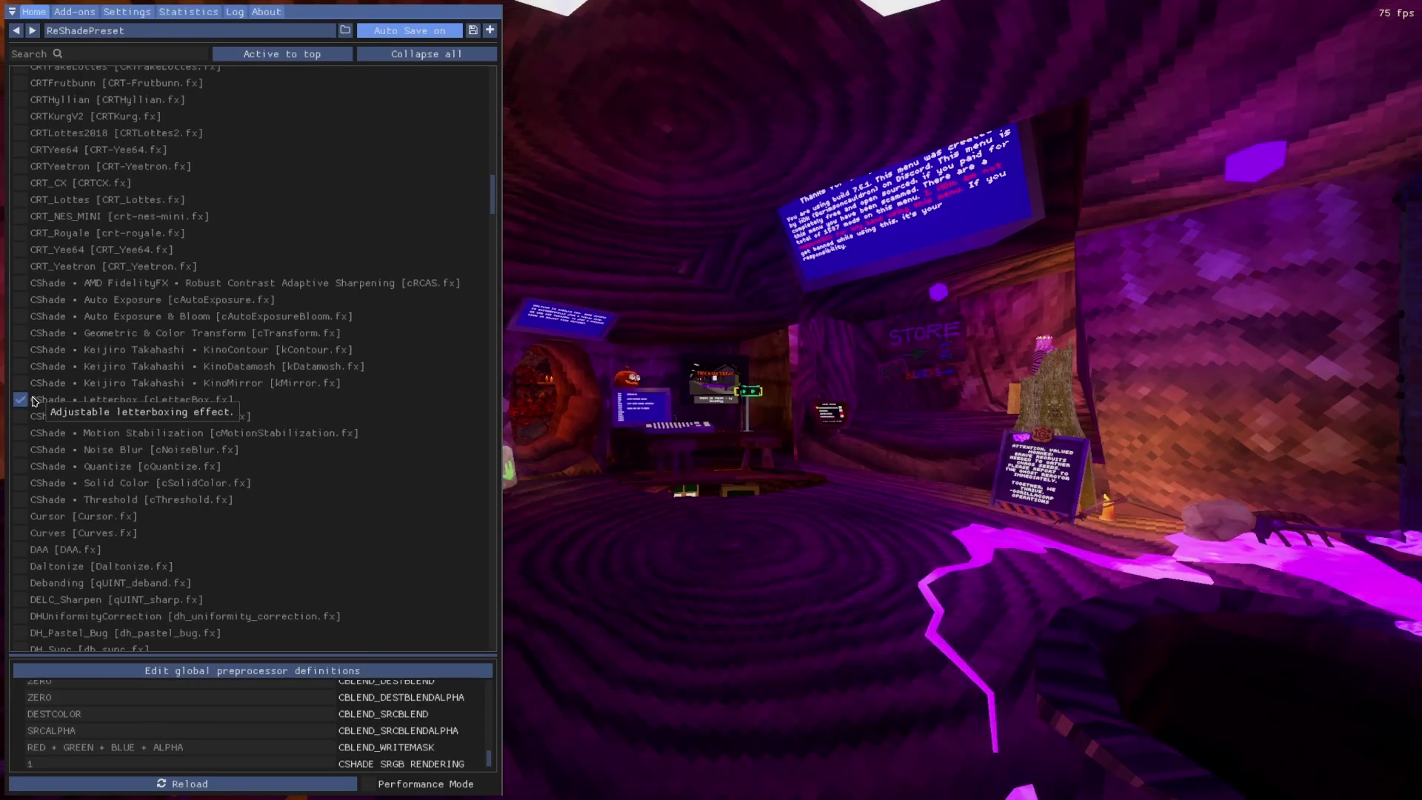
click(21, 400)
click(21, 400)
Try the CShade Quantize [cQuantize.fx] effect and another effect further down the list, switching each off again
click(20, 465)
click(21, 466)
click(21, 466)
click(21, 466)
scroll(89, 481, down, 8)
scroll(144, 506, down, 1)
click(22, 539)
click(20, 540)
scroll(26, 546, down, 3)
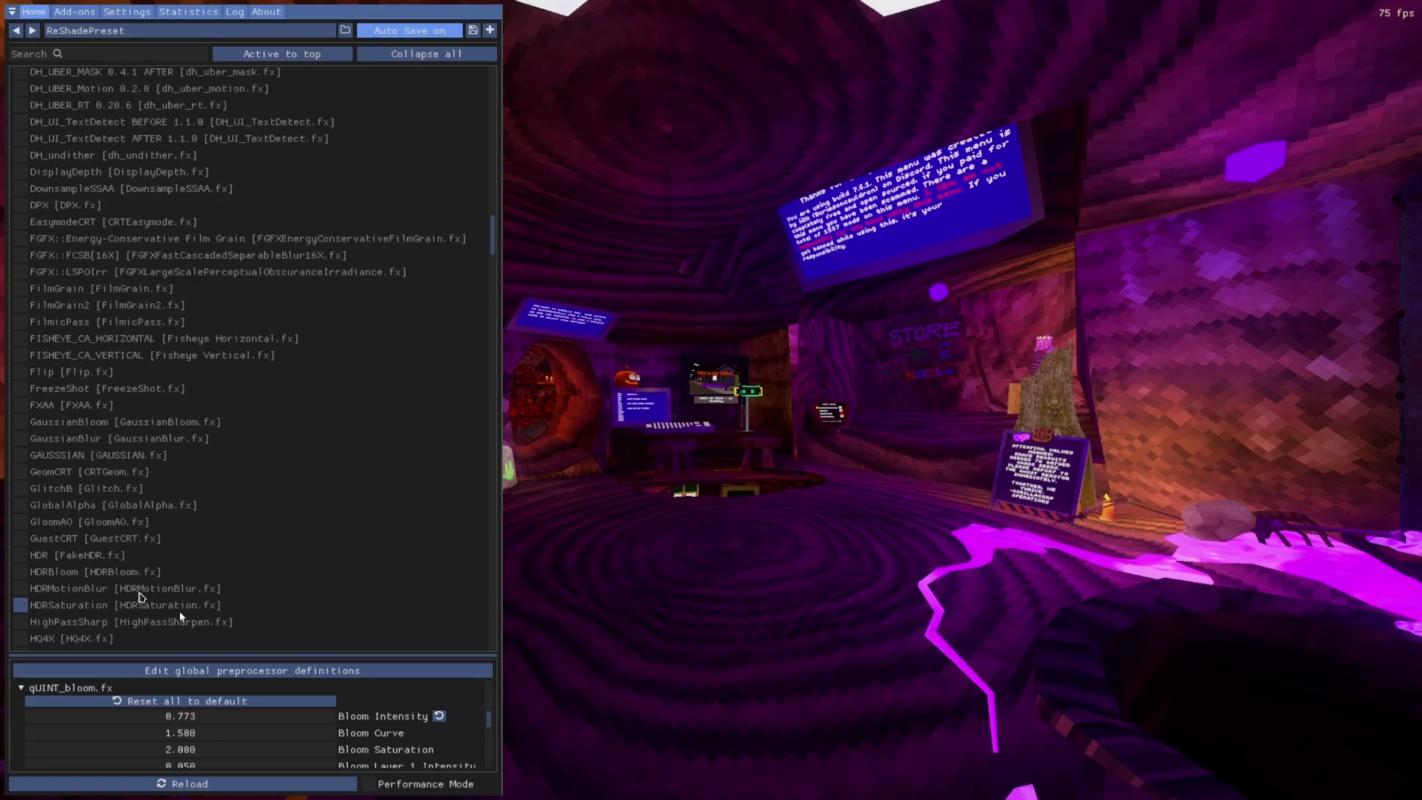
Enable the HDR [FakeHDR.fx], HDRBloom [HDRBloom.fx] and HDRMotionBlur [HDRMotionBlur.fx] effects
click(45, 555)
scroll(199, 507, down, 1)
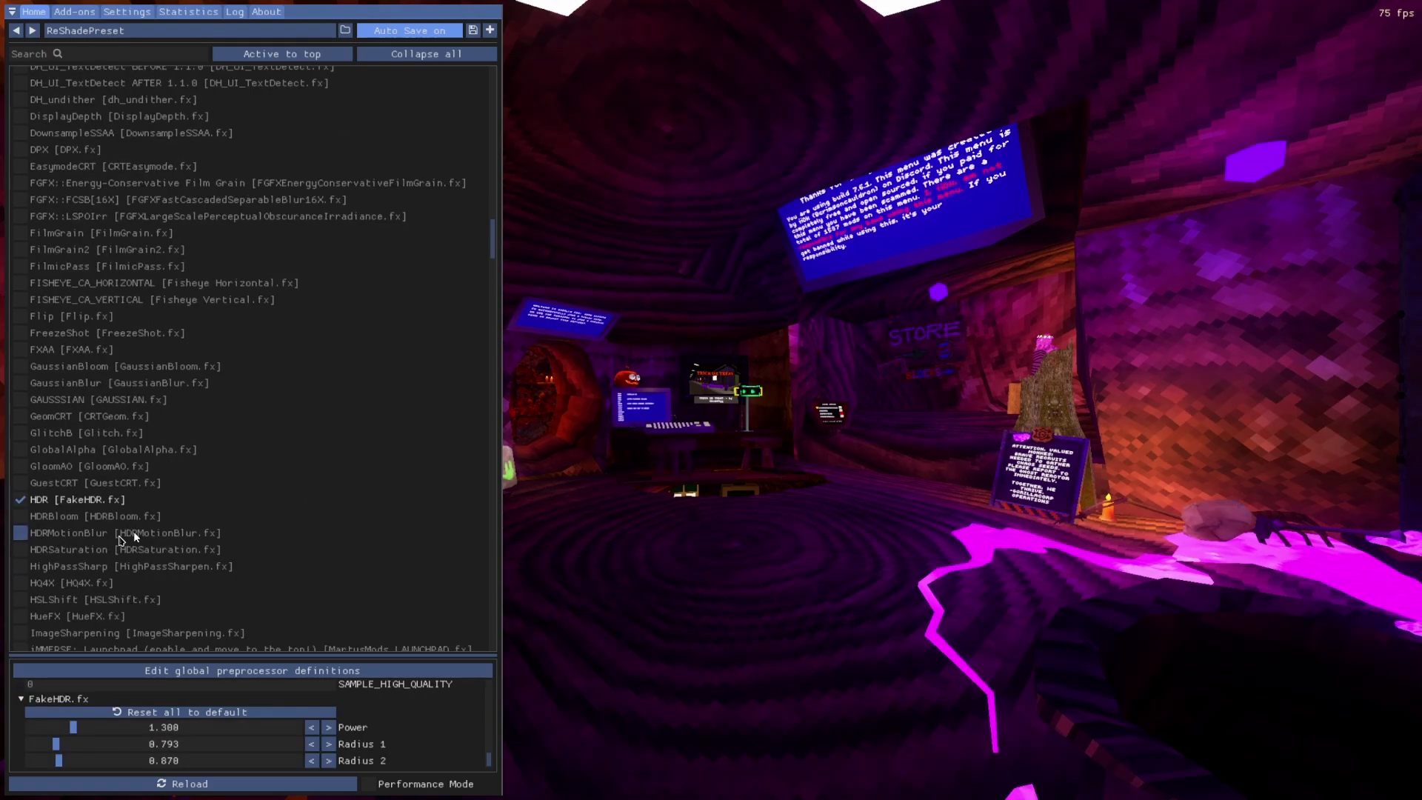
click(21, 517)
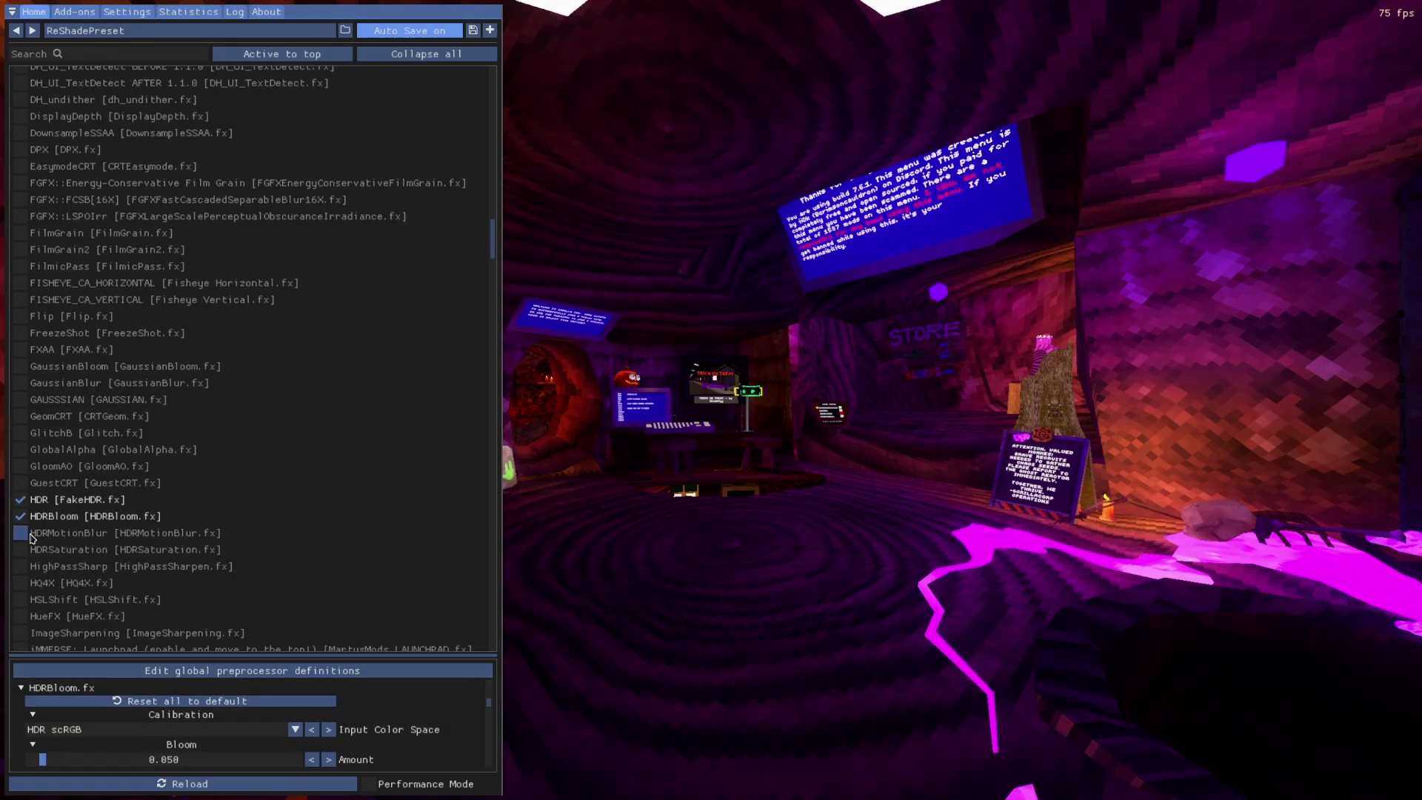
scroll(31, 538, down, 2)
click(20, 422)
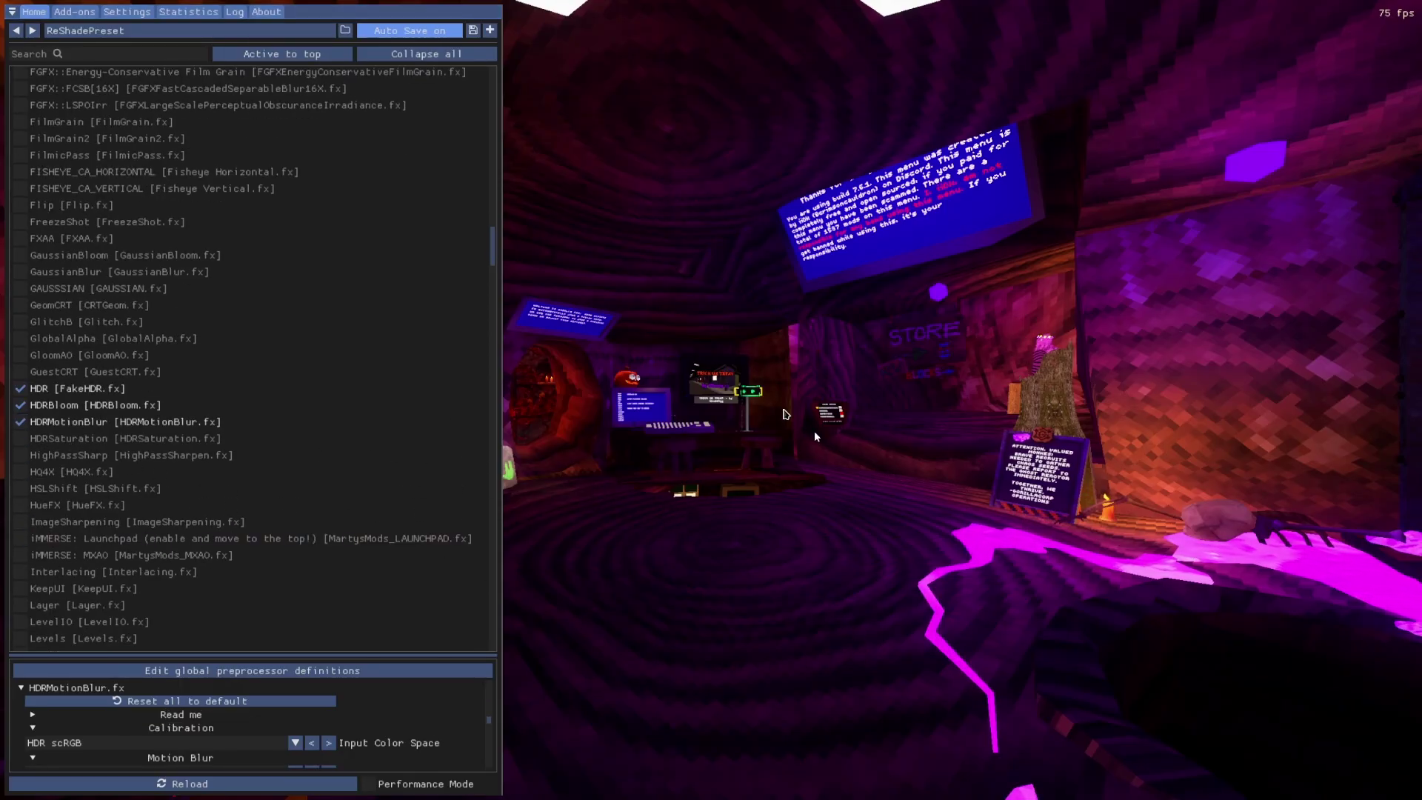
Switch off the HDRMotionBlur [HDRMotionBlur.fx] and HDRBloom [HDRBloom.fx] effects
click(21, 421)
click(21, 405)
click(20, 389)
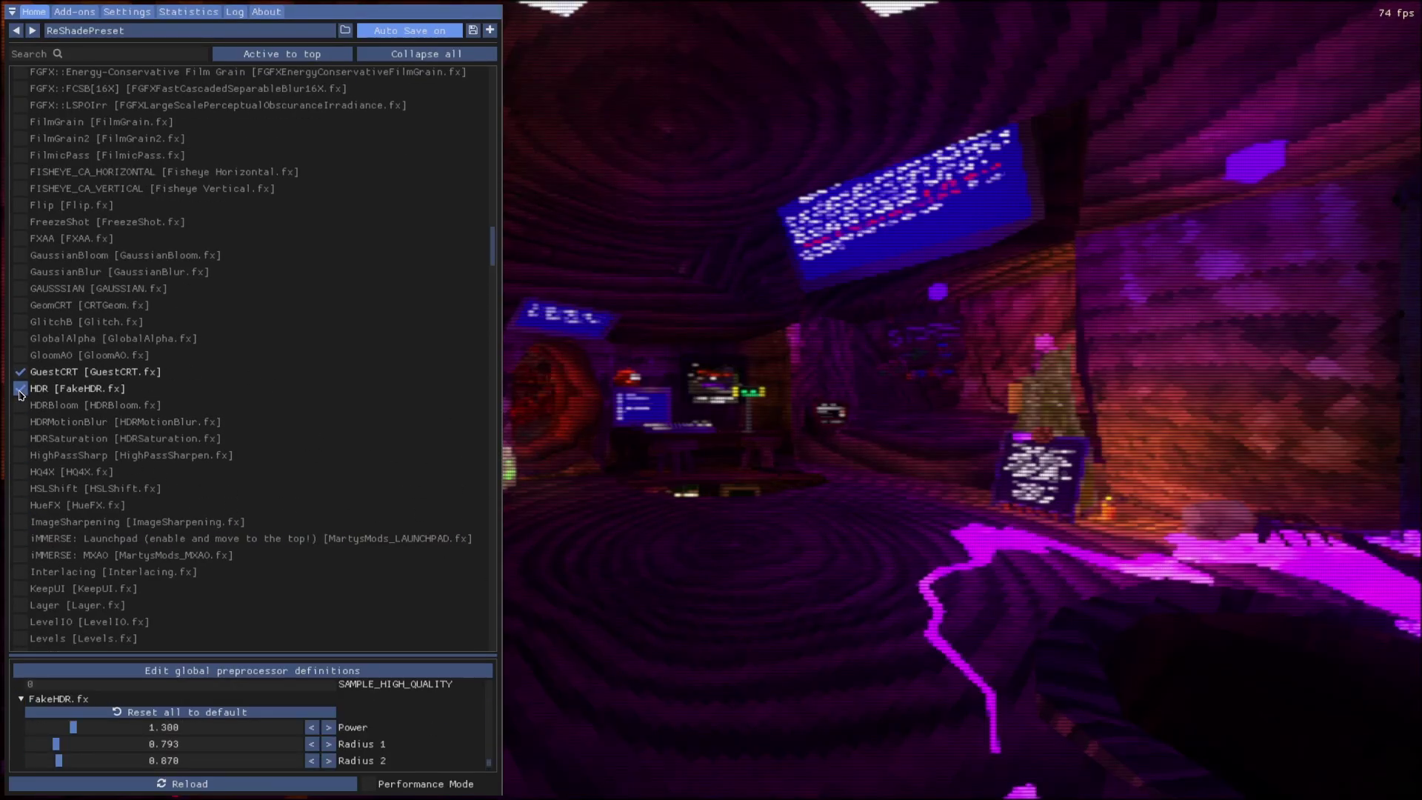
Return to the start of the effects list and hide the overlay to view the chosen effects in the game
scroll(127, 412, up, 6)
scroll(126, 412, up, 8)
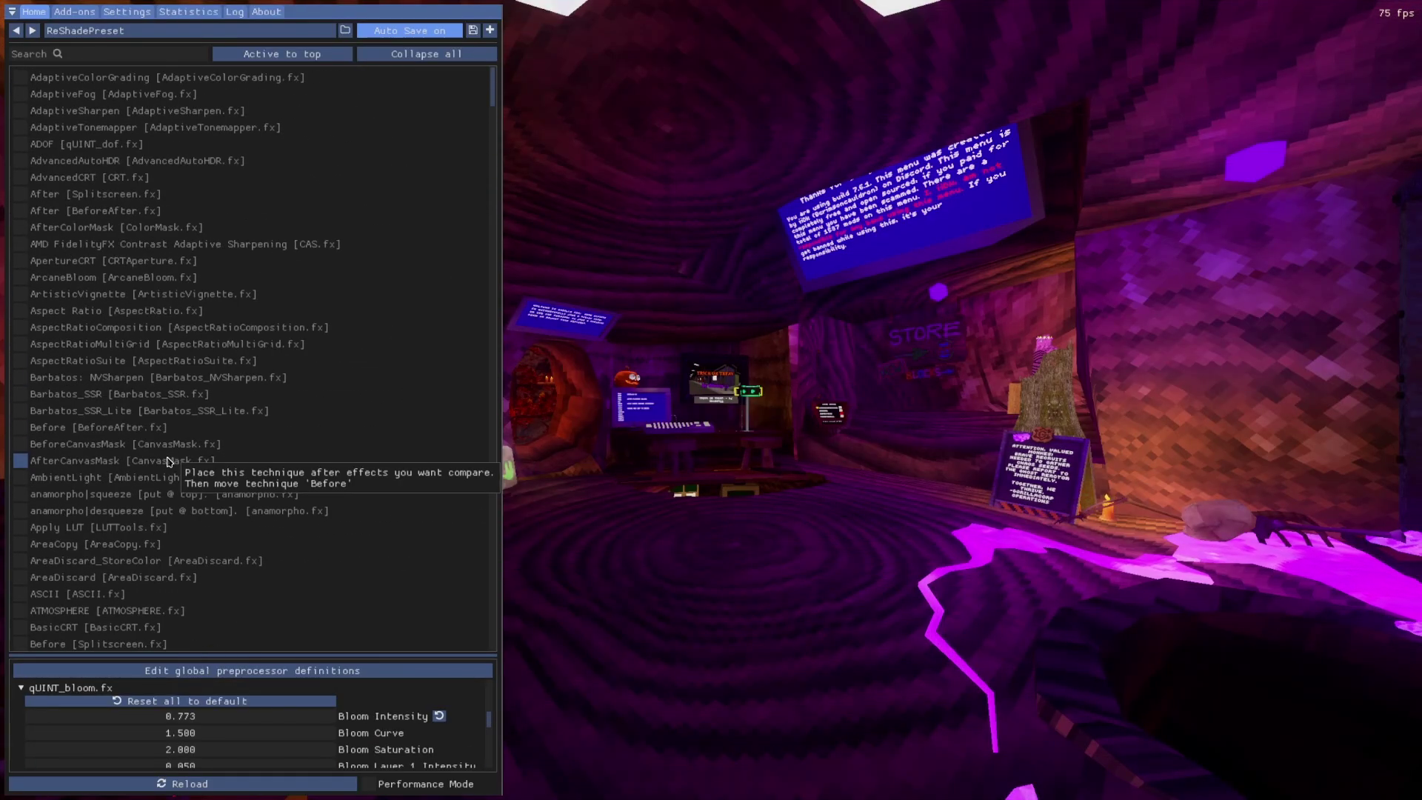
key(Home)
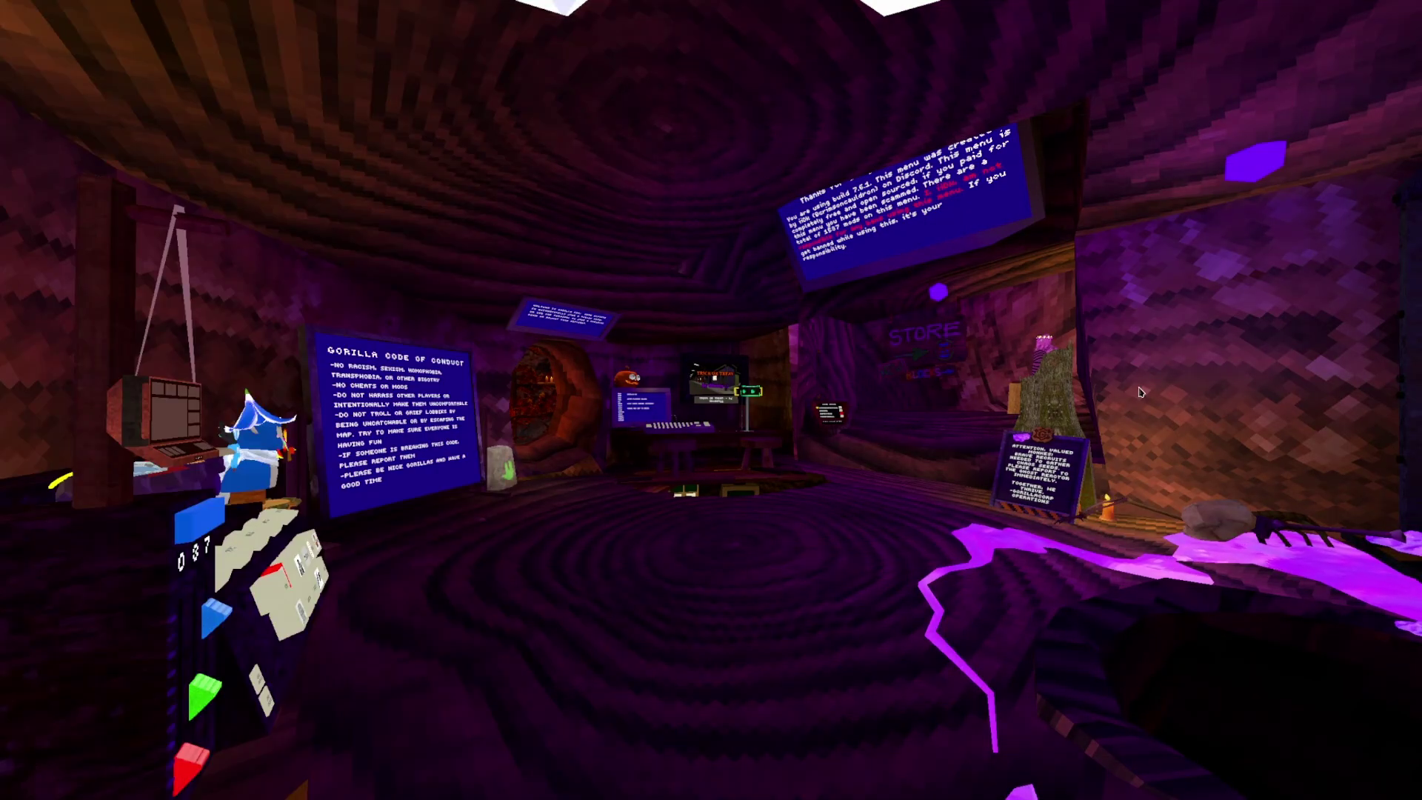
key(Home)
In Discord, examine the server's ices-reshade channel and its post containing the IcesReshade.ini preset file
scroll(274, 160, up, 10)
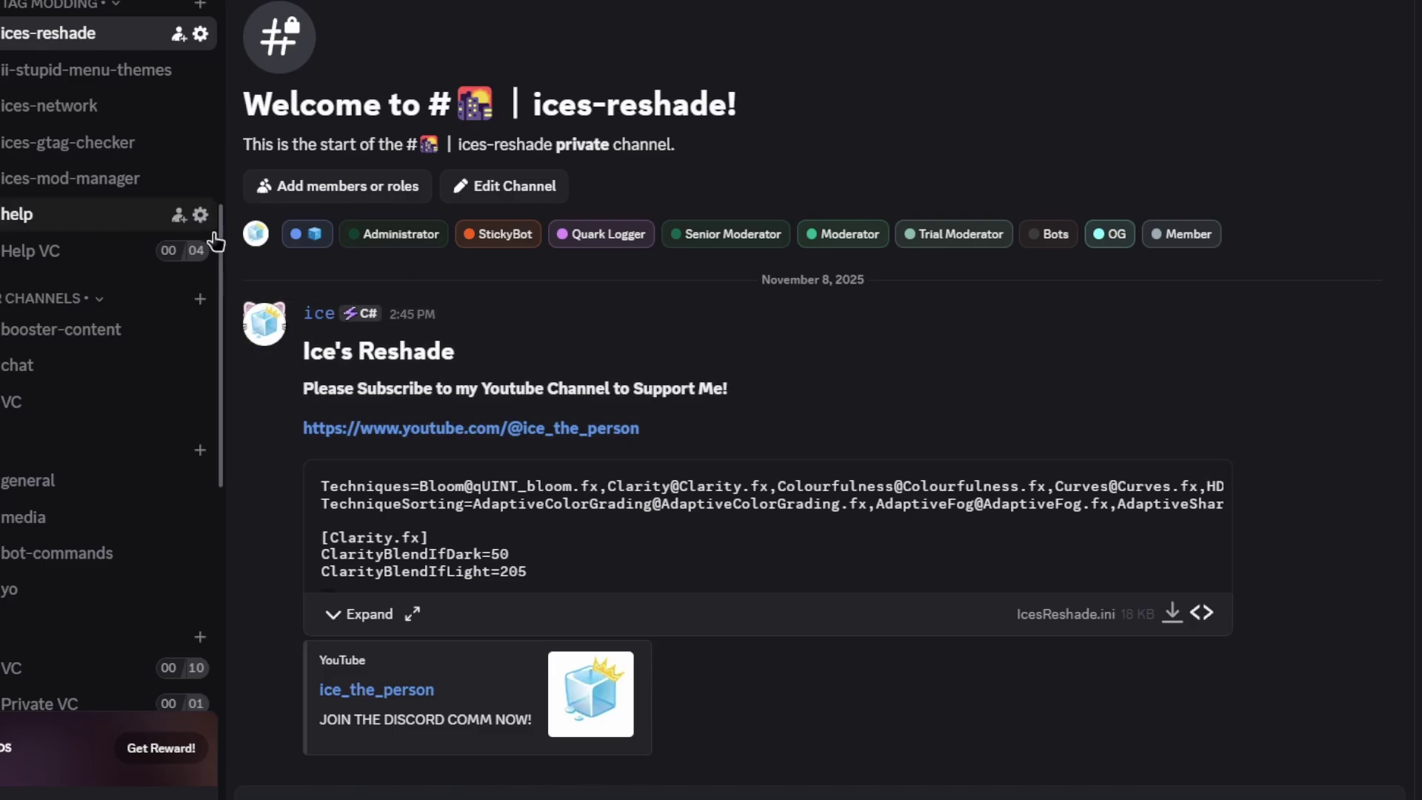
scroll(132, 176, up, 5)
scroll(143, 319, down, 2)
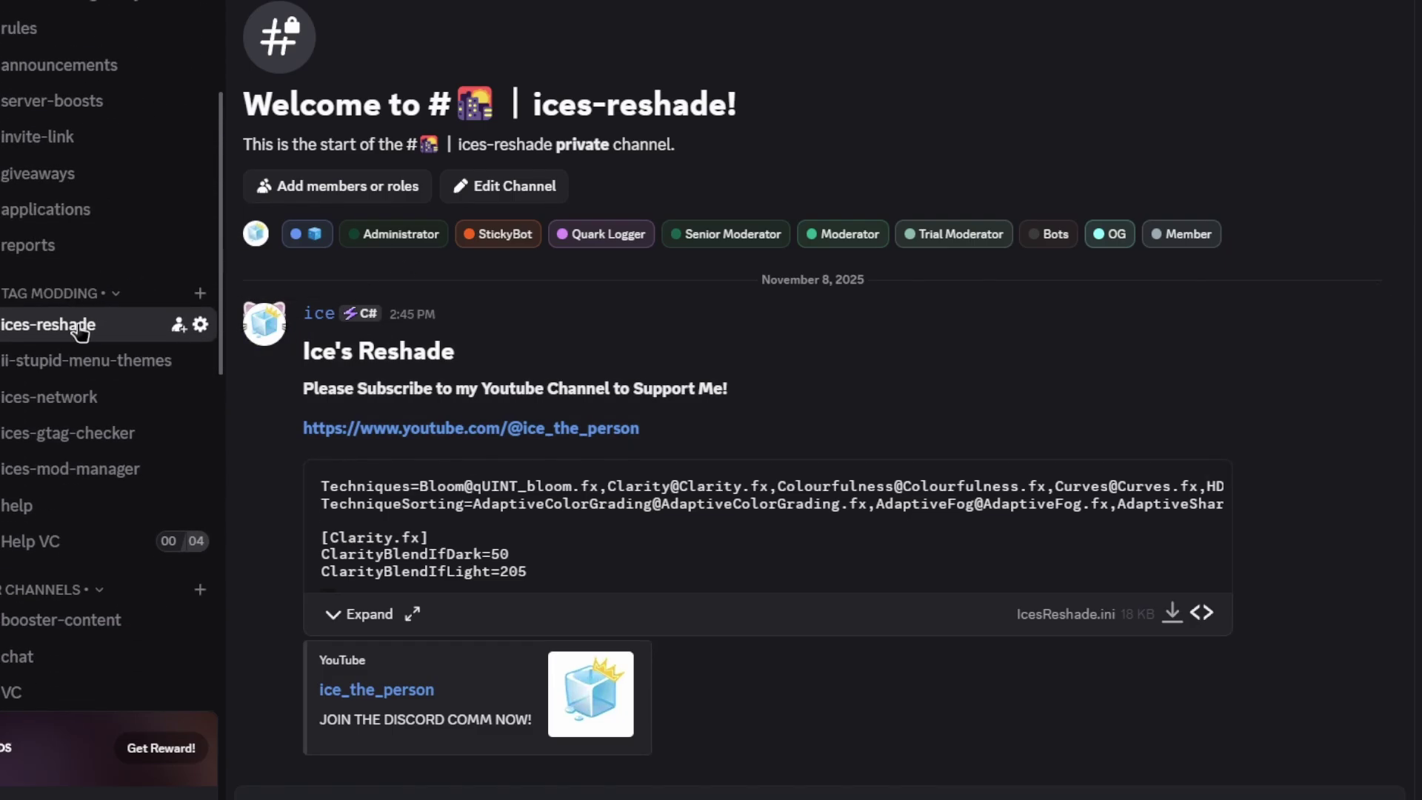
scroll(89, 337, up, 2)
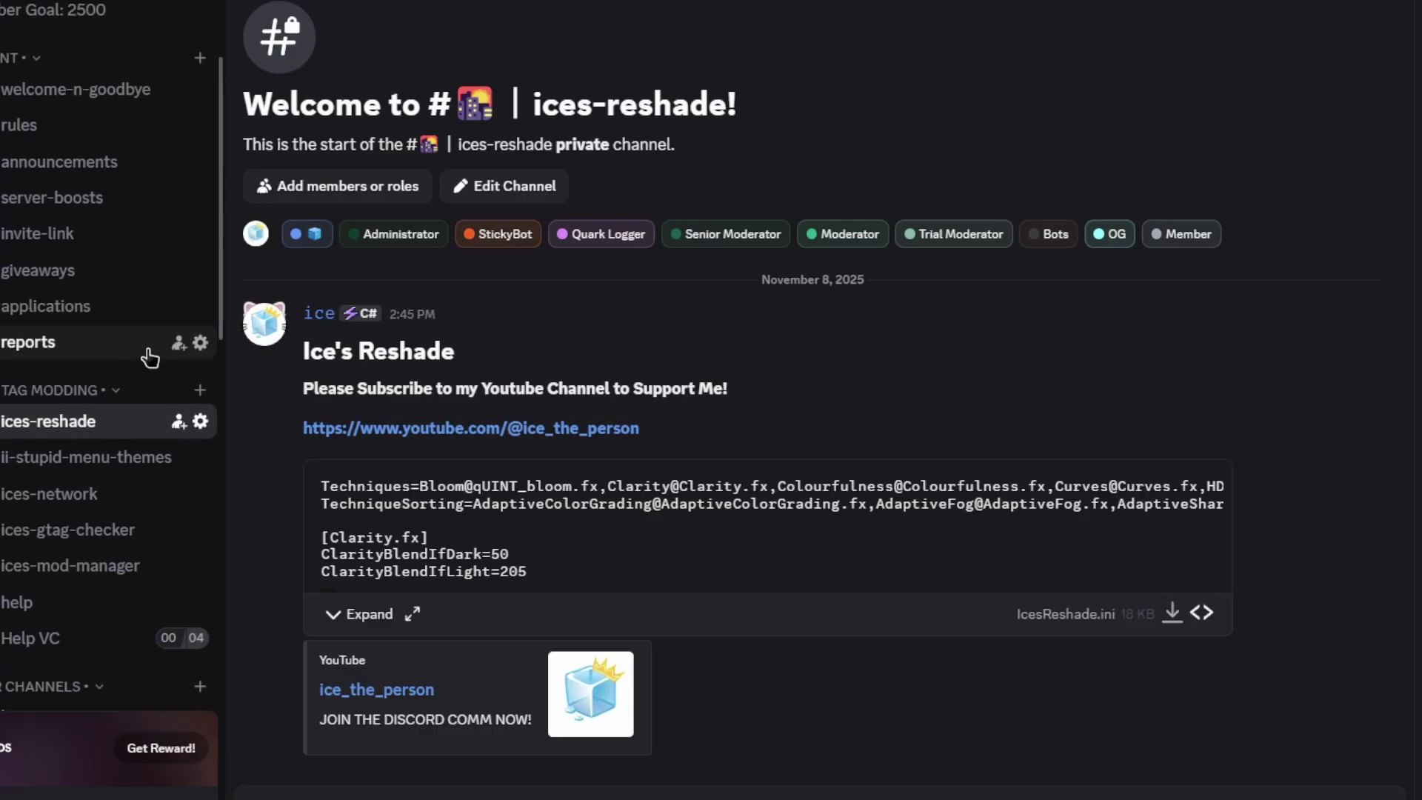
scroll(181, 341, down, 2)
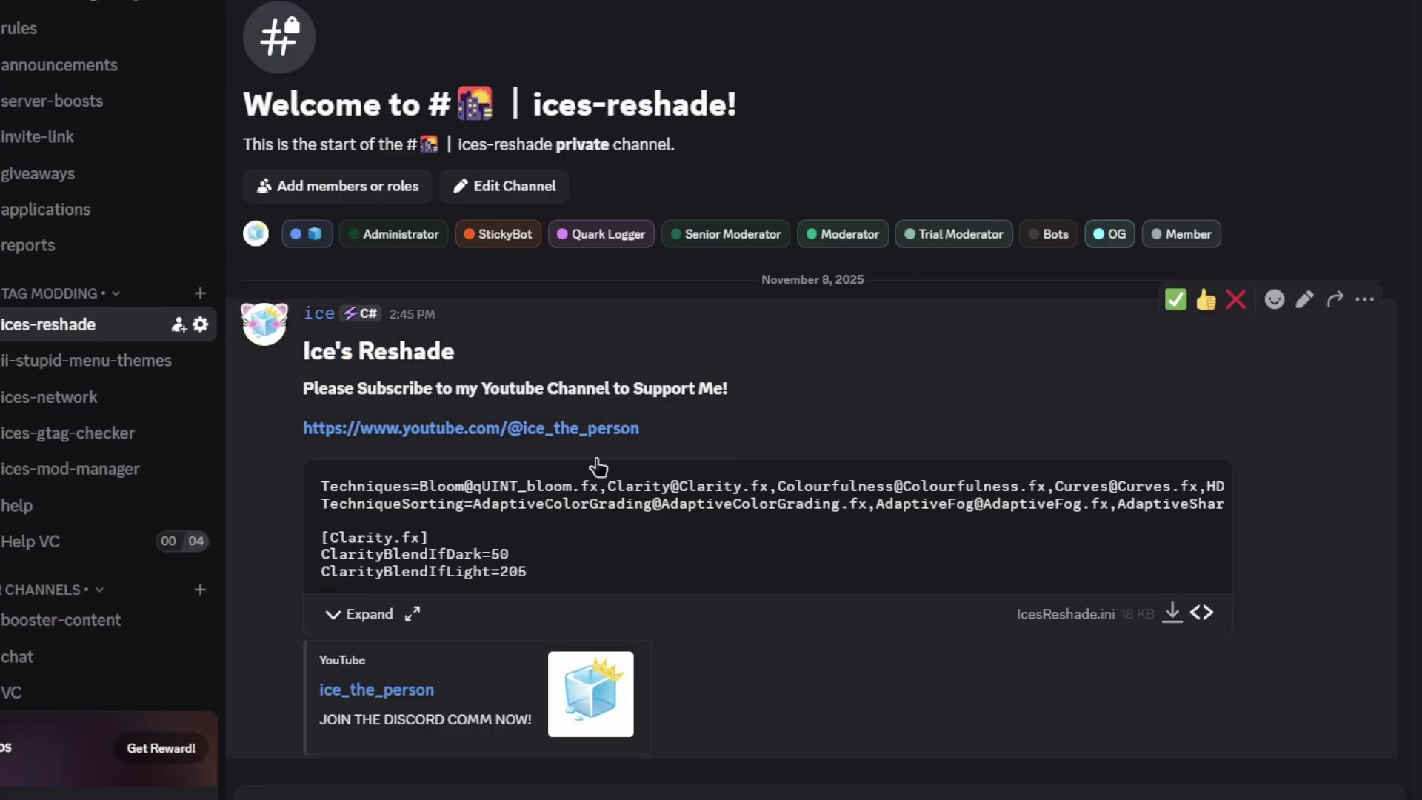
triple_click(697, 394)
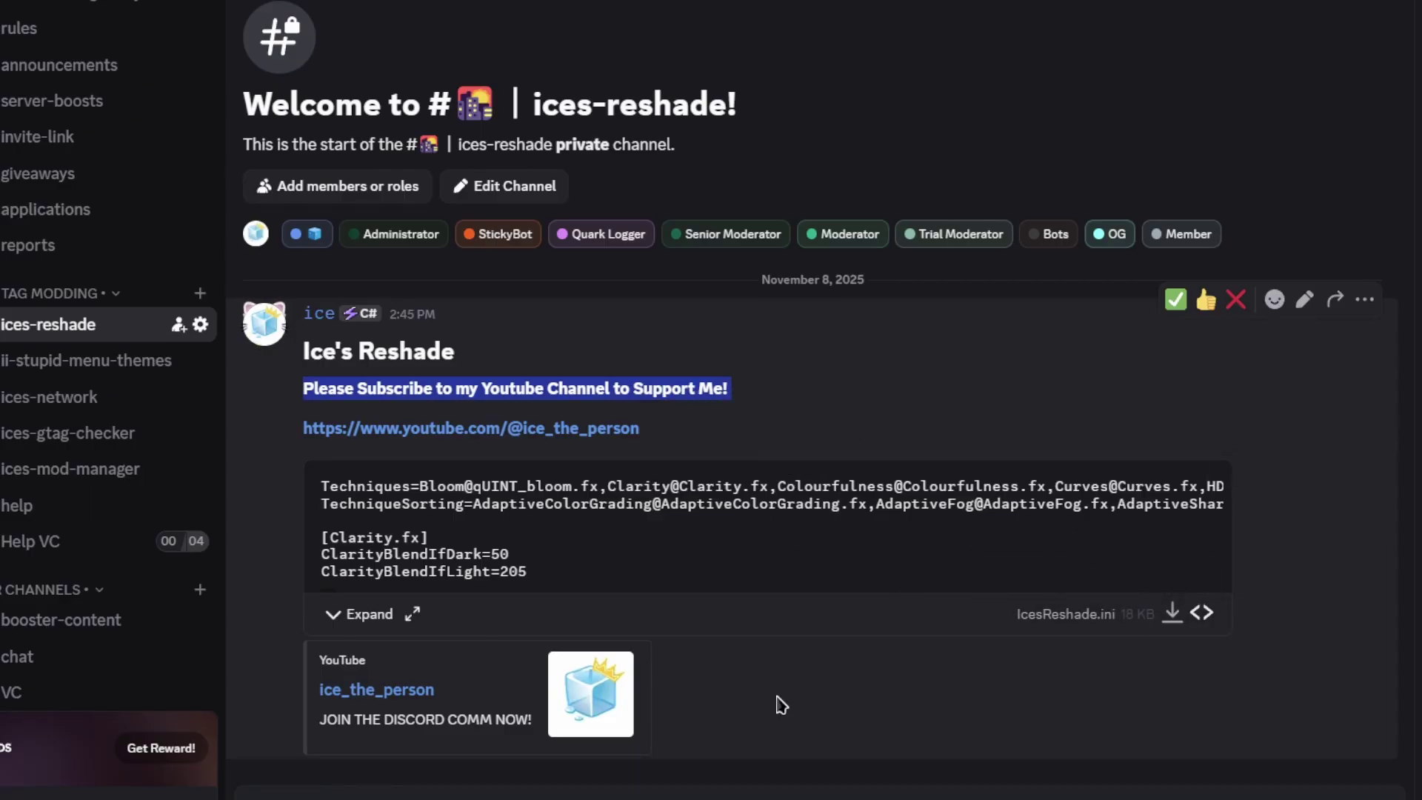
click(734, 723)
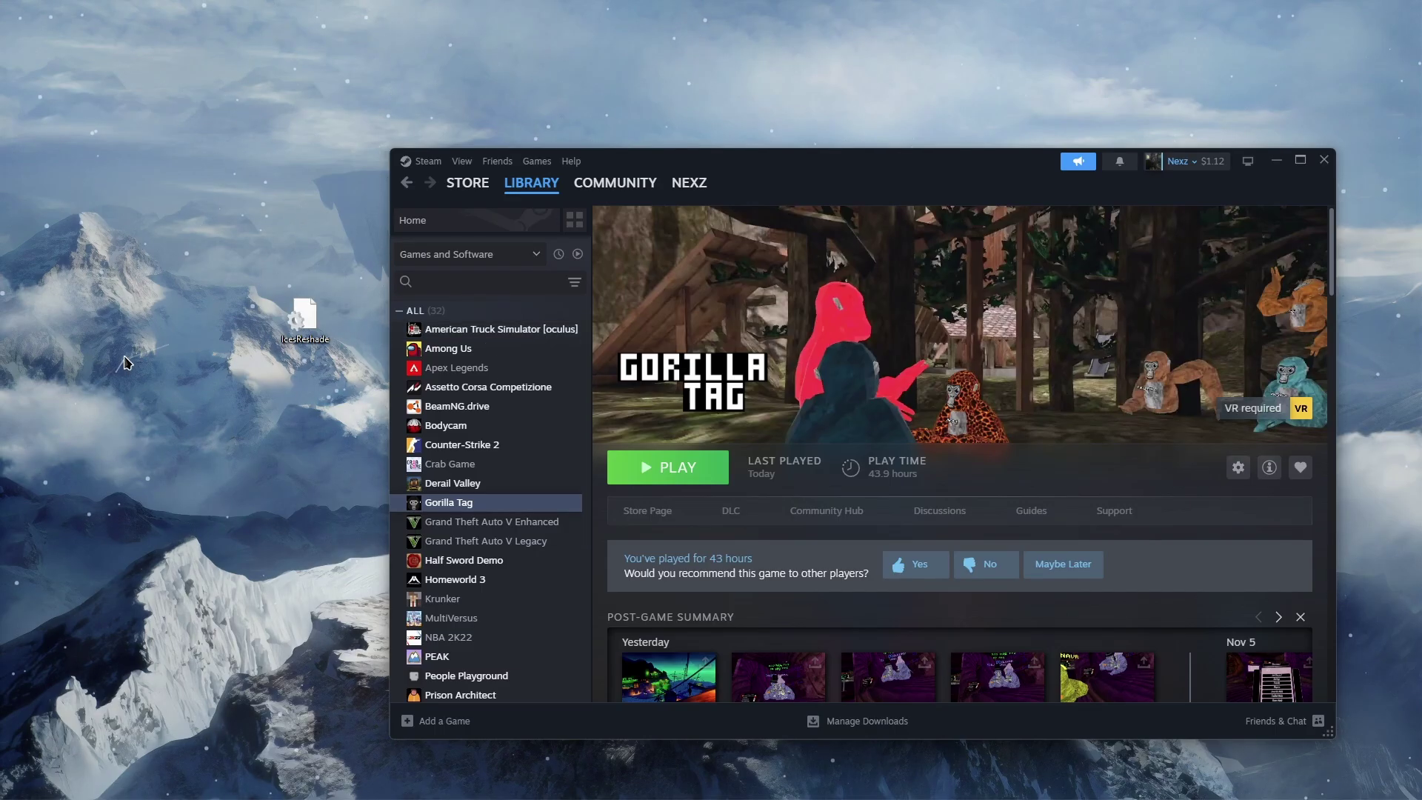
Open Gorilla Tag's local files from the Steam library and place the folder window clear of the desktop's IcesReshade file
drag(314, 305, 248, 301)
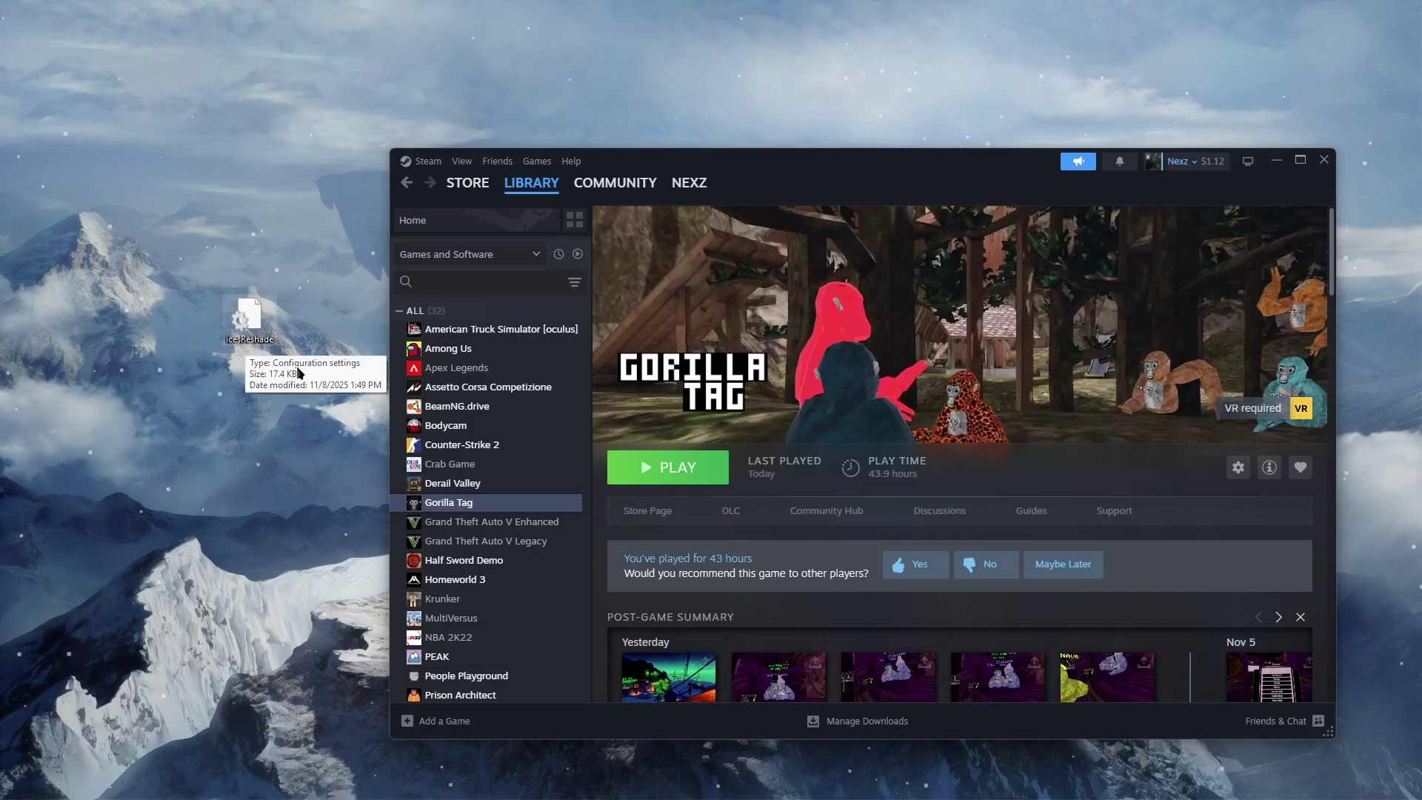
right_click(422, 508)
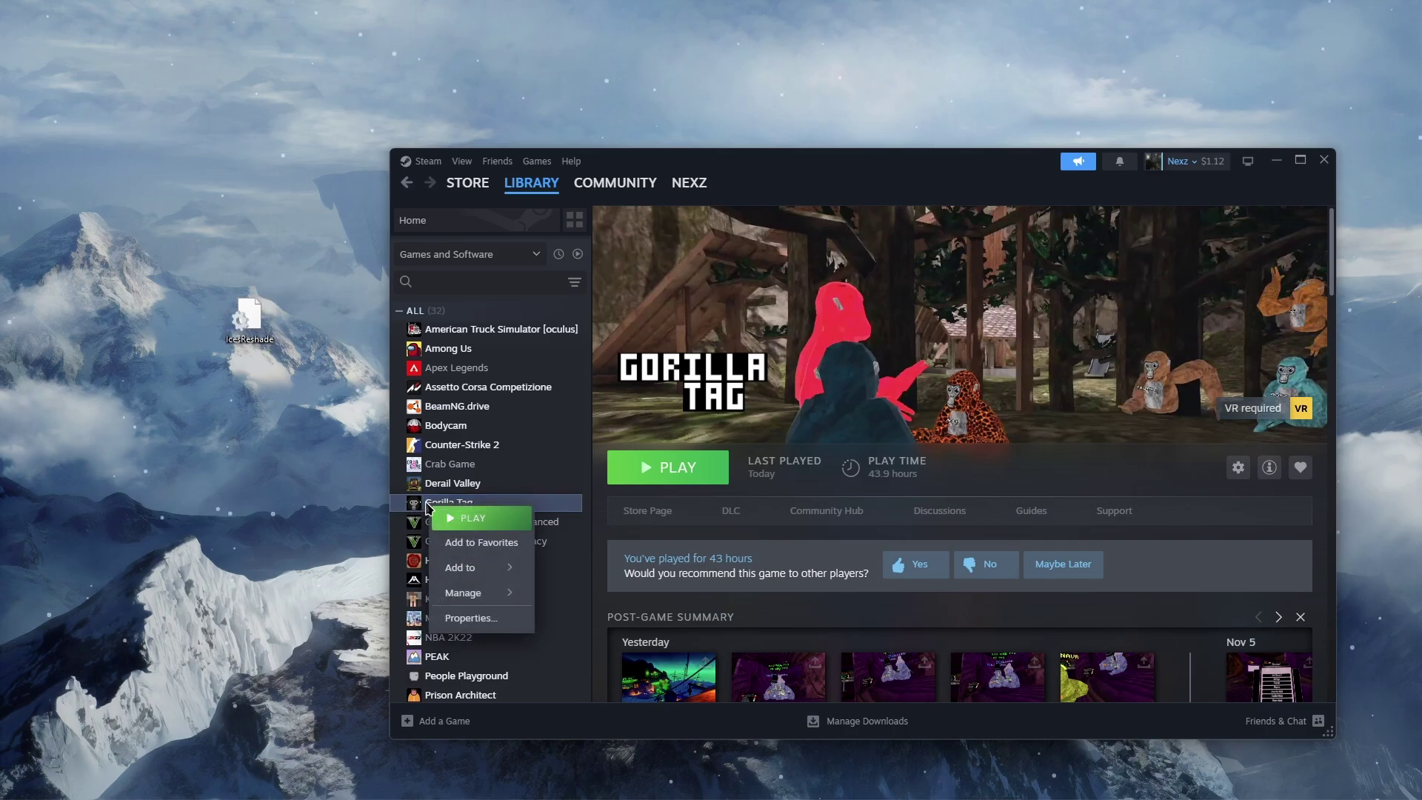
mouse_move(463, 593)
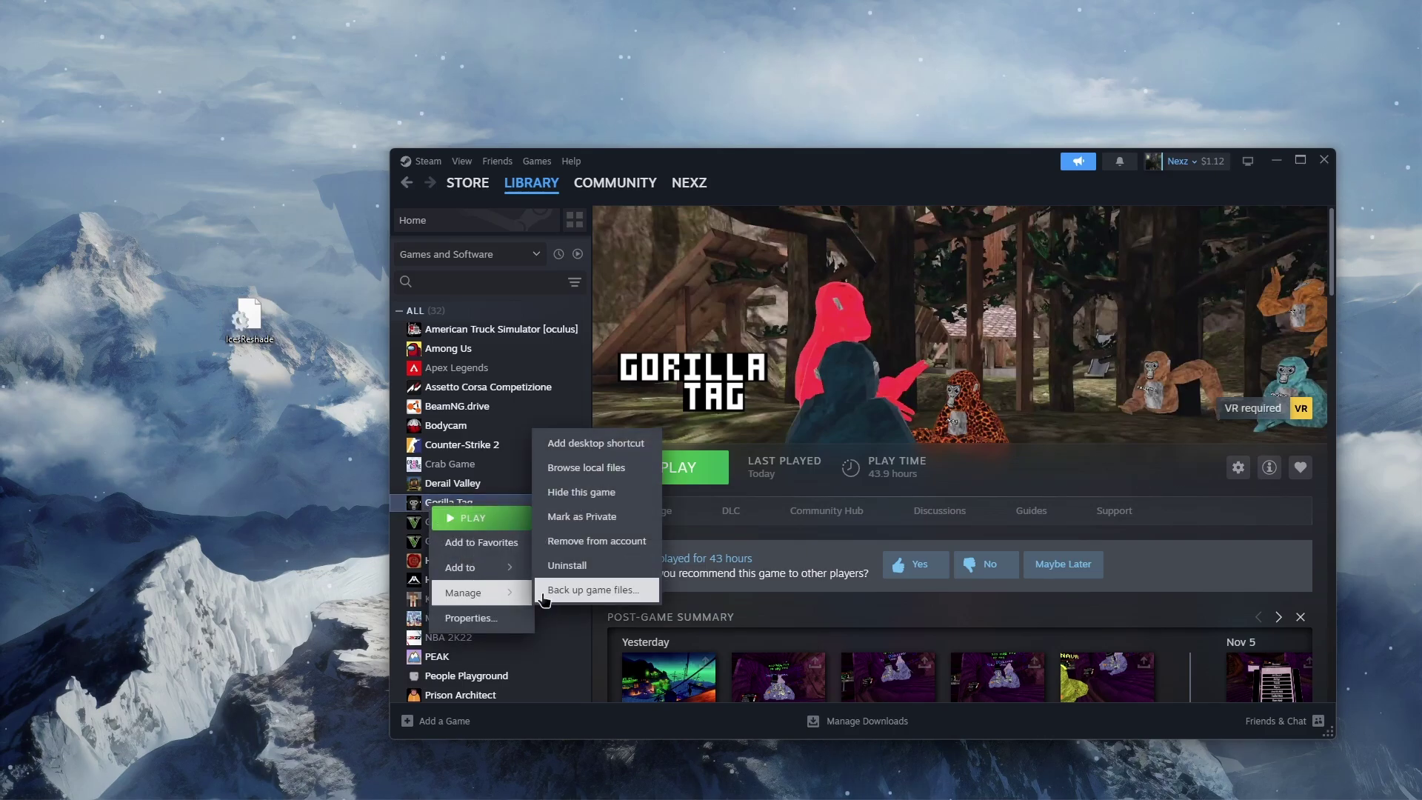
click(590, 468)
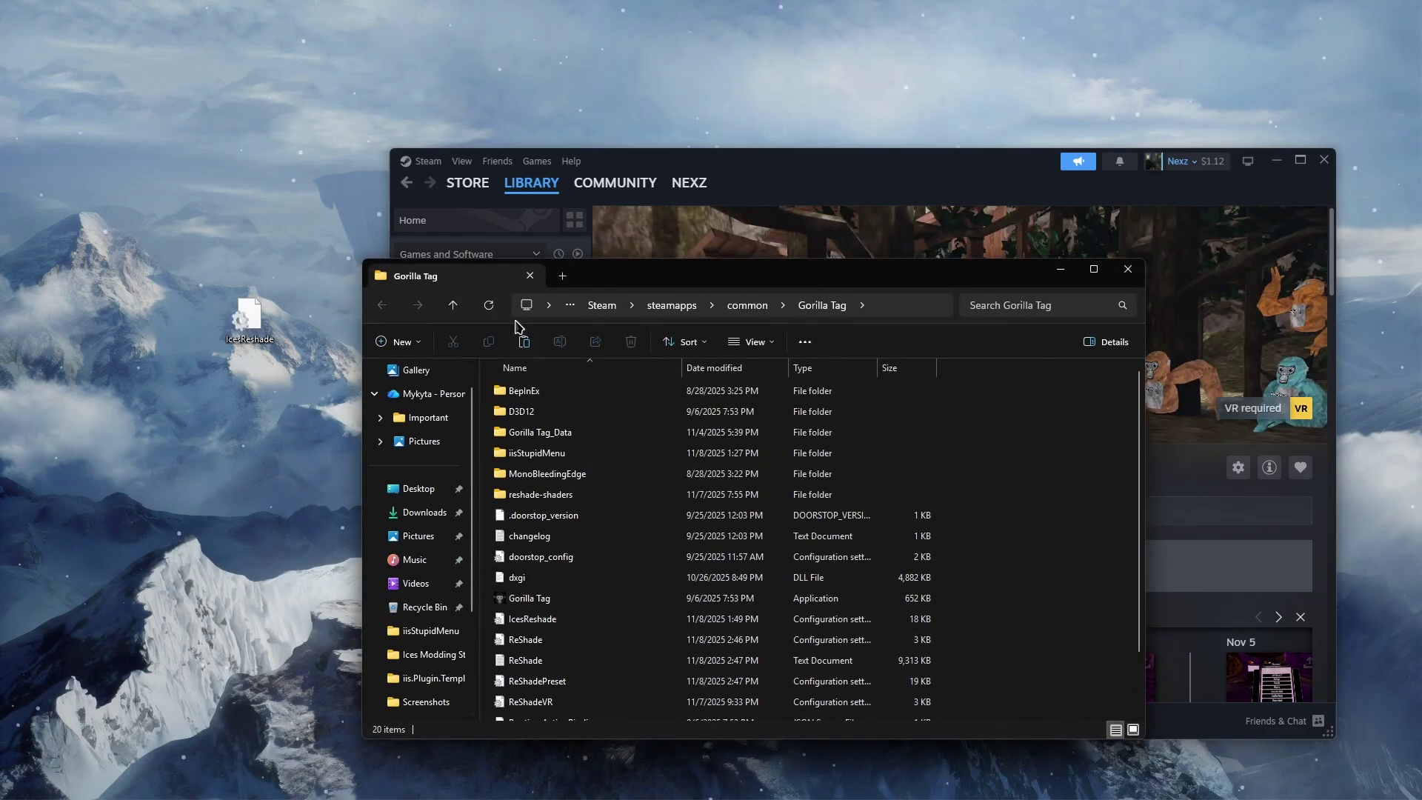
drag(589, 282, 848, 245)
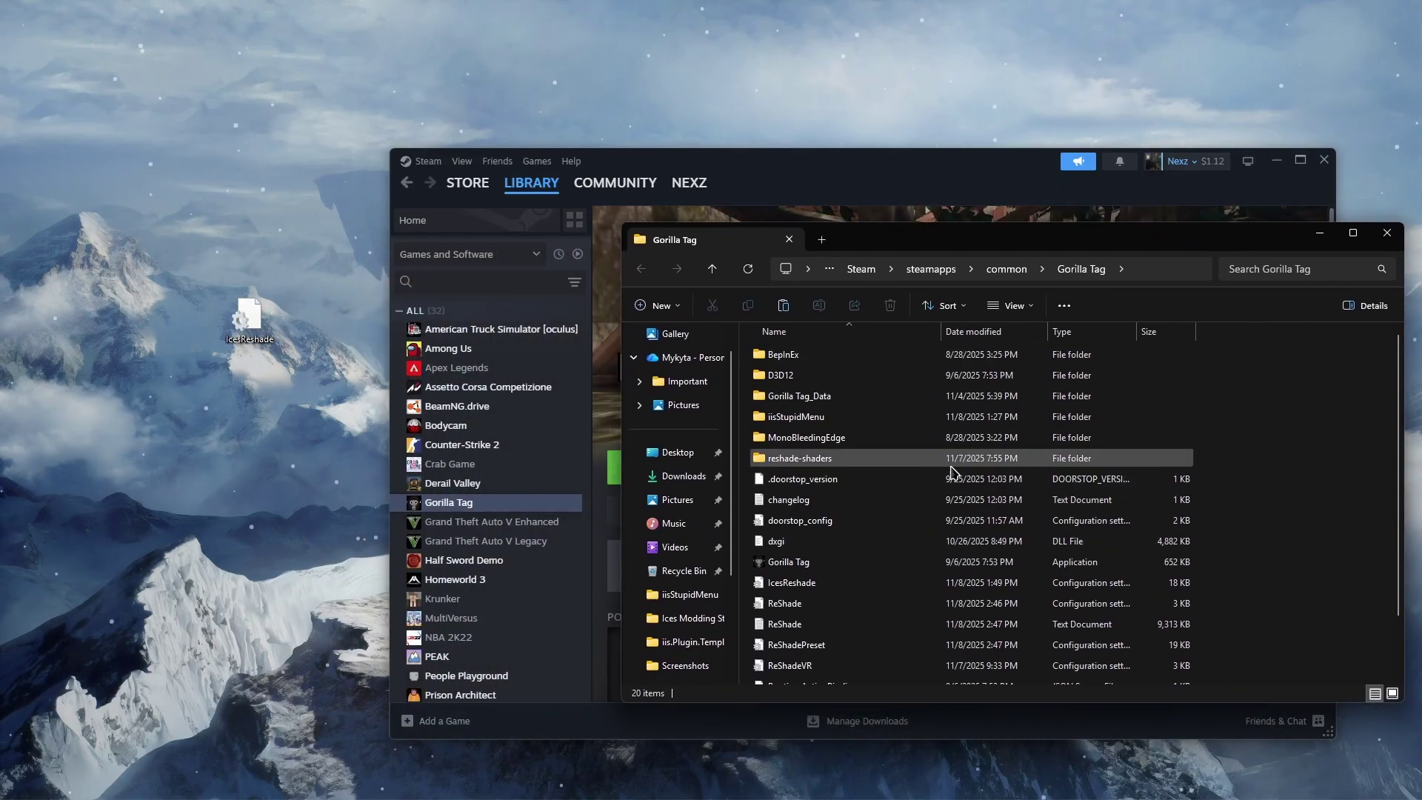
Delete the existing IcesReshade configuration file from the Gorilla Tag folder
scroll(963, 437, down, 2)
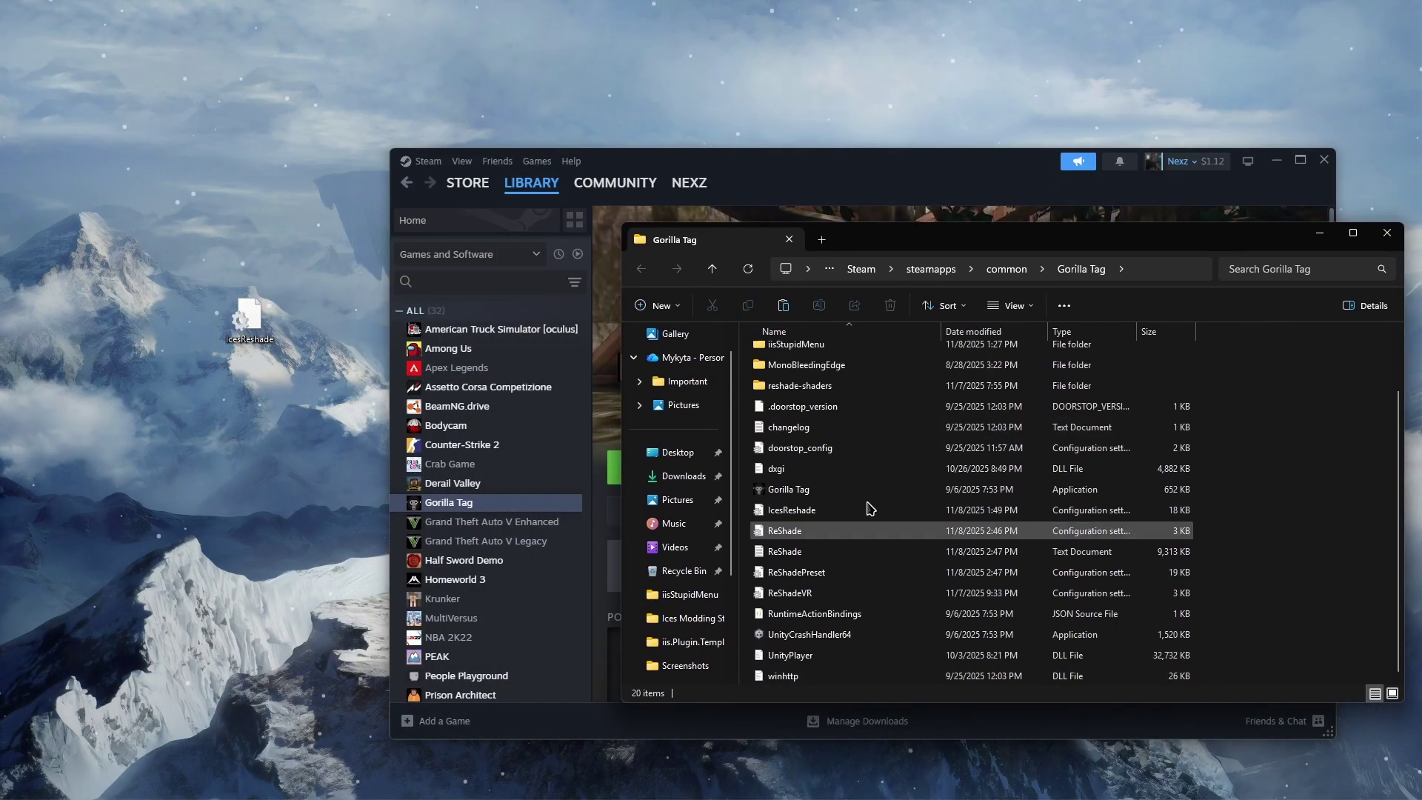
click(815, 516)
click(890, 305)
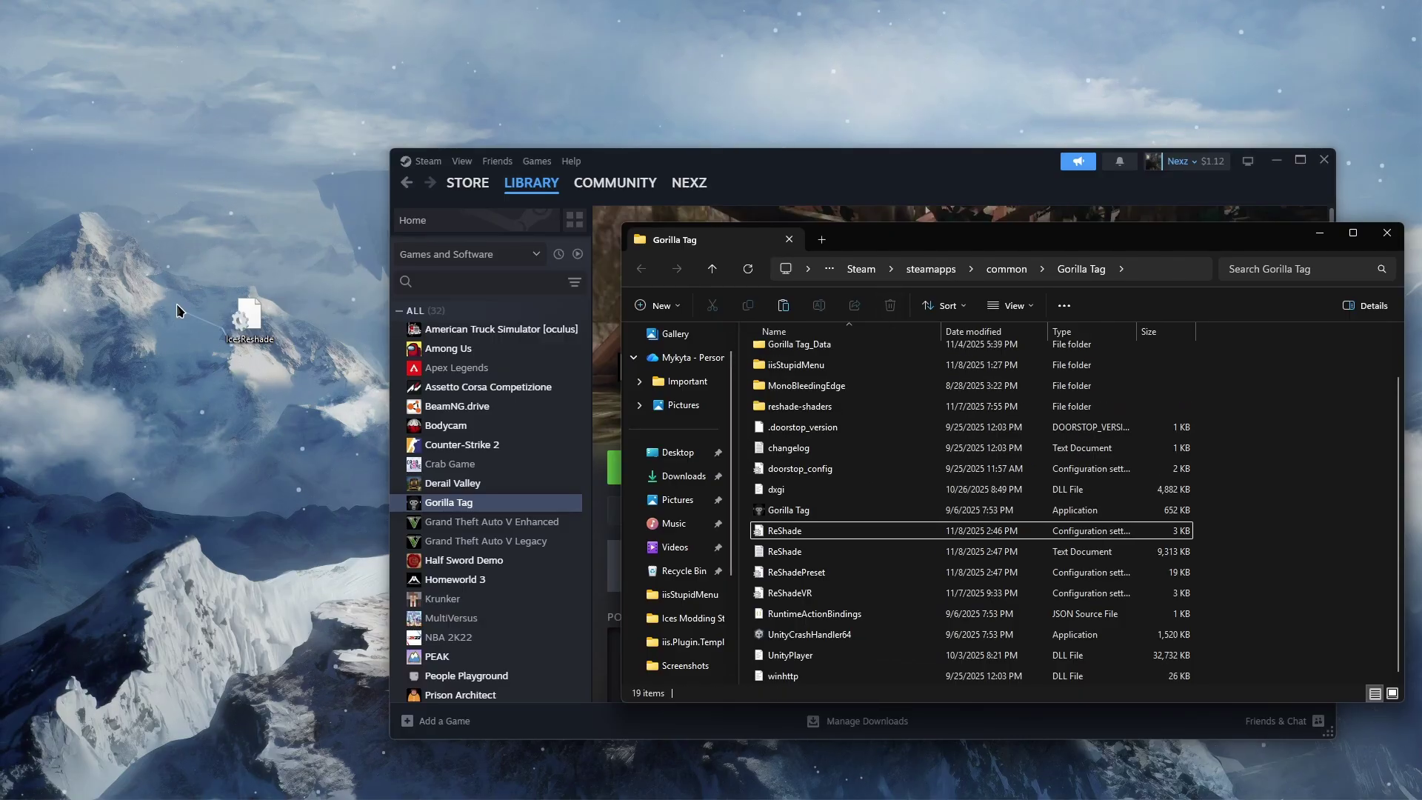
Move the IcesReshade file from the desktop into the Gorilla Tag folder
click(247, 318)
drag(247, 319, 1242, 533)
drag(1037, 239, 774, 190)
Delete the ReShadePreset configuration file from the Gorilla Tag folder, check the IcesReshade file and close the folder window
click(581, 507)
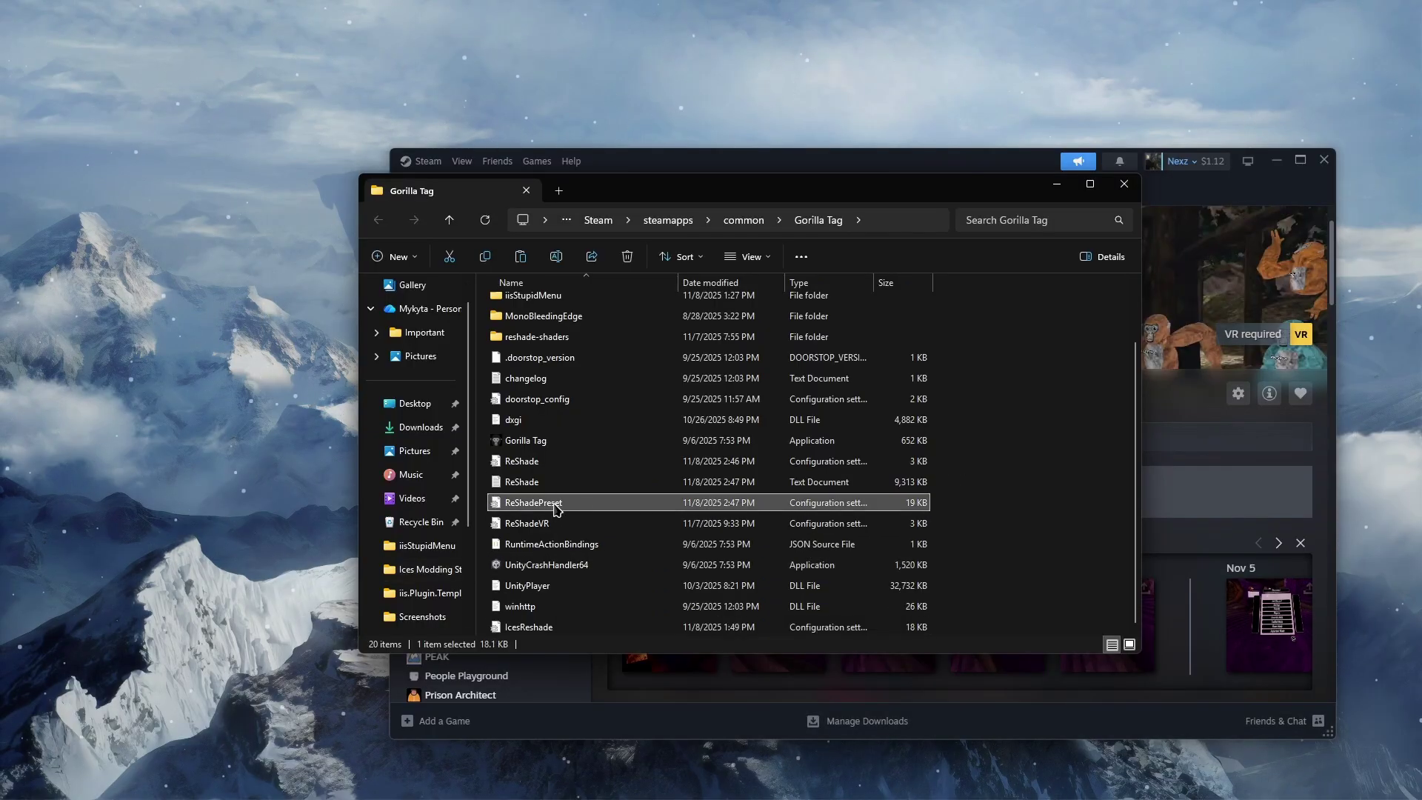
click(627, 257)
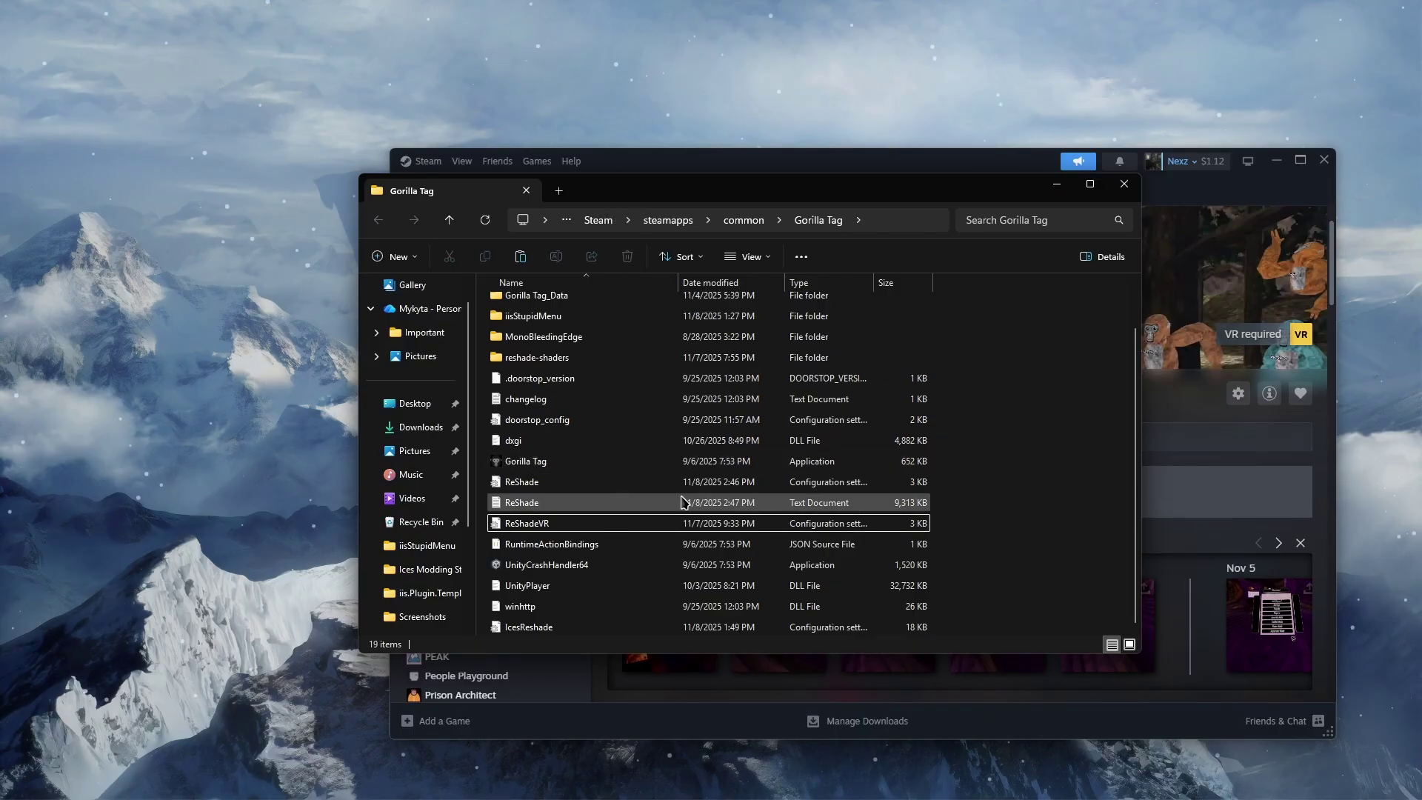
click(548, 628)
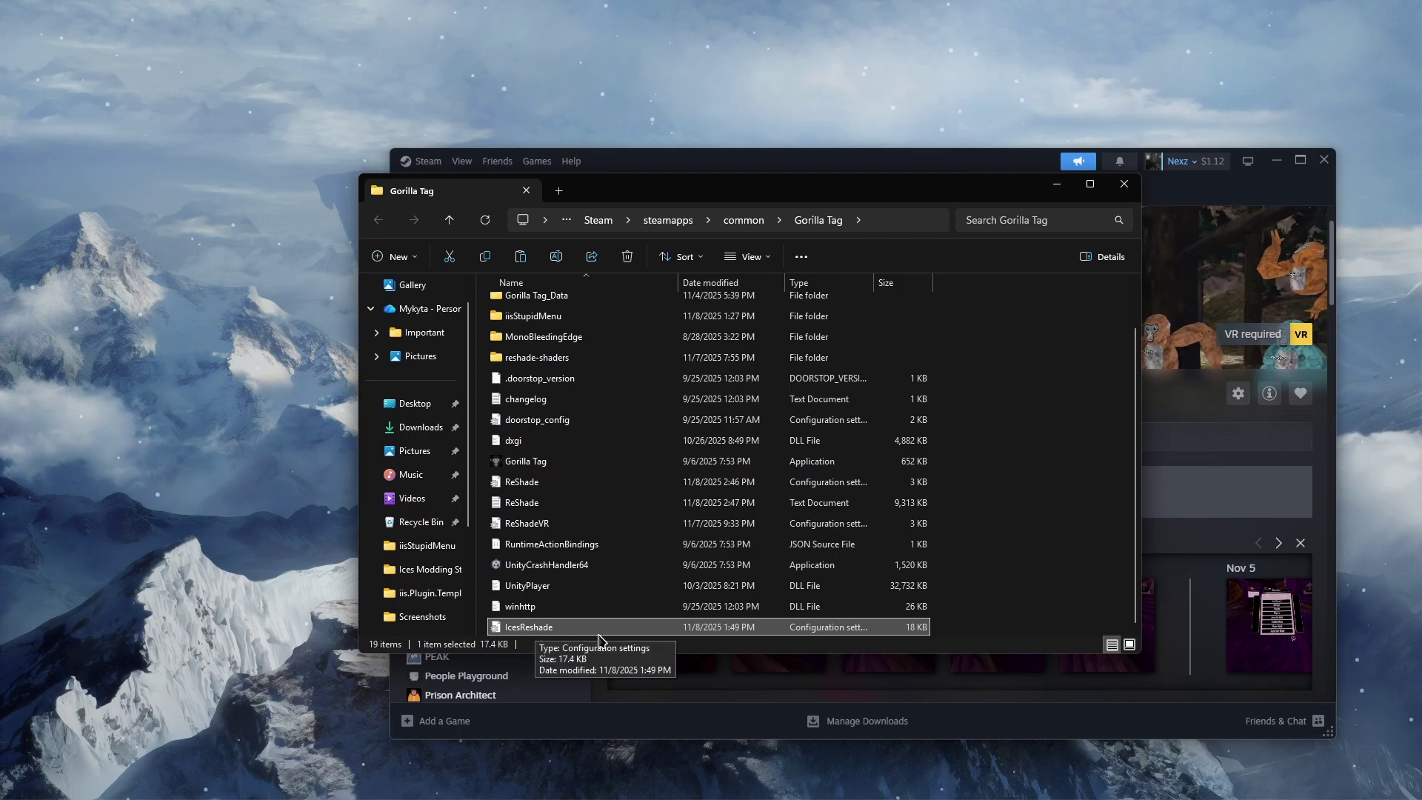
key(ctrl+w)
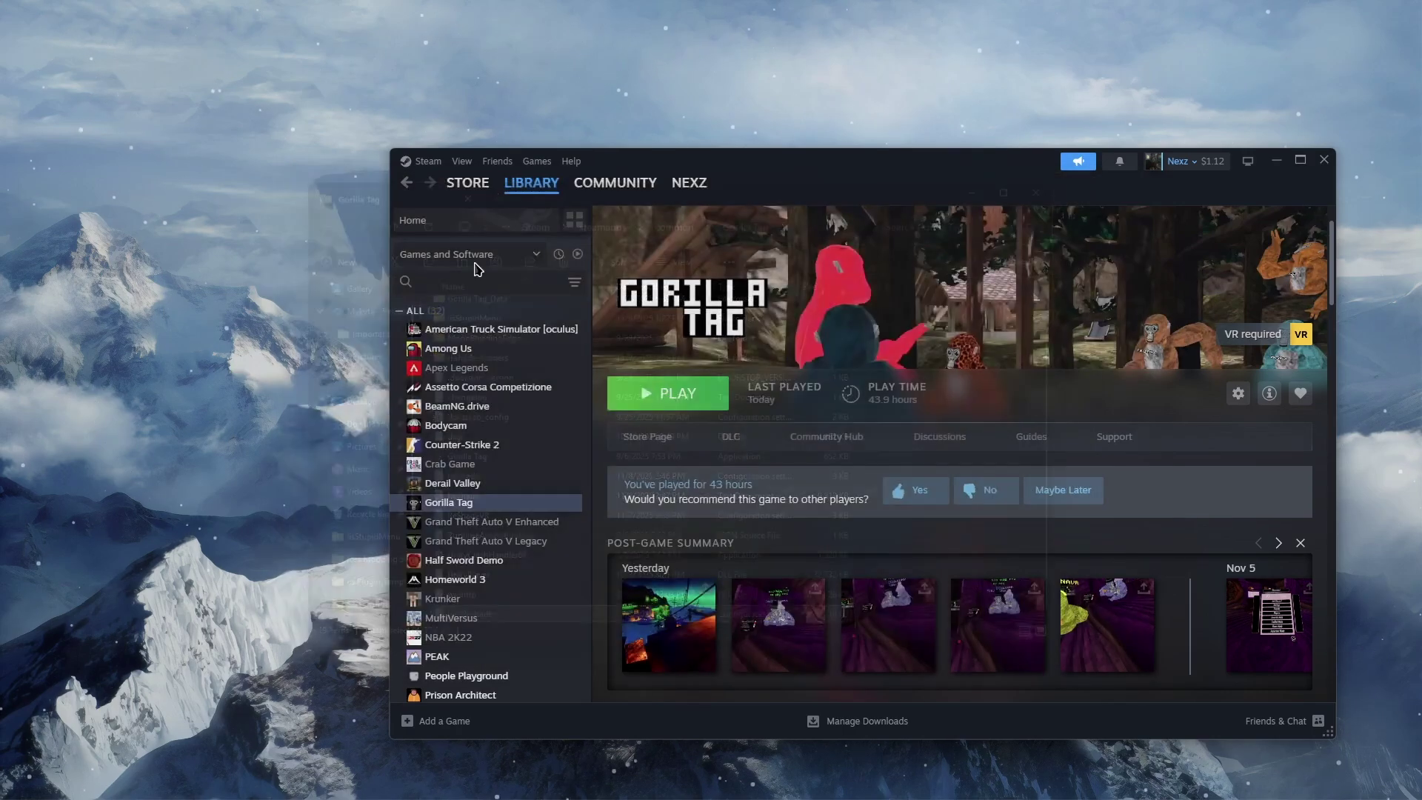
Launch Gorilla Tag from the Steam library
click(664, 401)
click(915, 574)
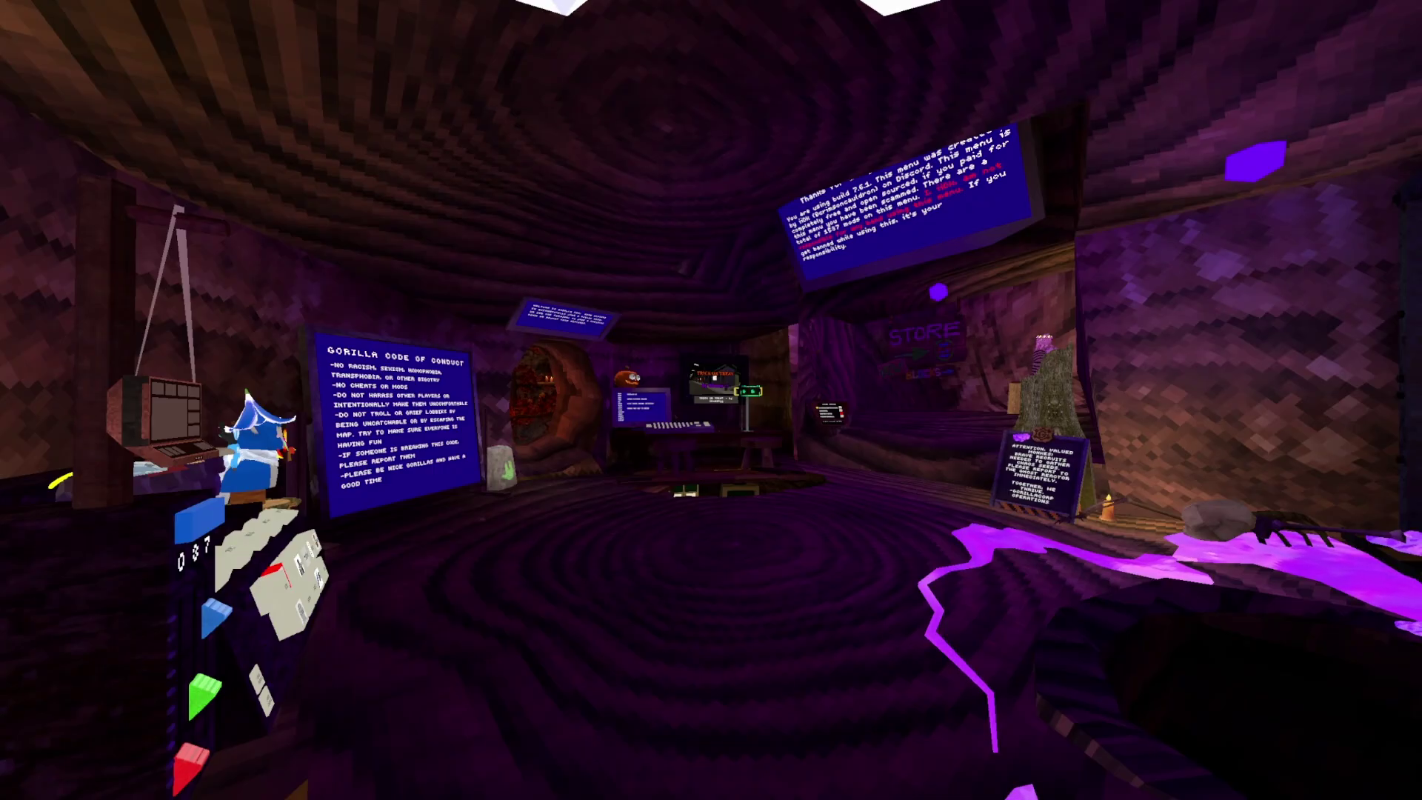
Switch the ReShade overlay's active preset from ReShadePreset to IcesReshade and close the overlay
key(Home)
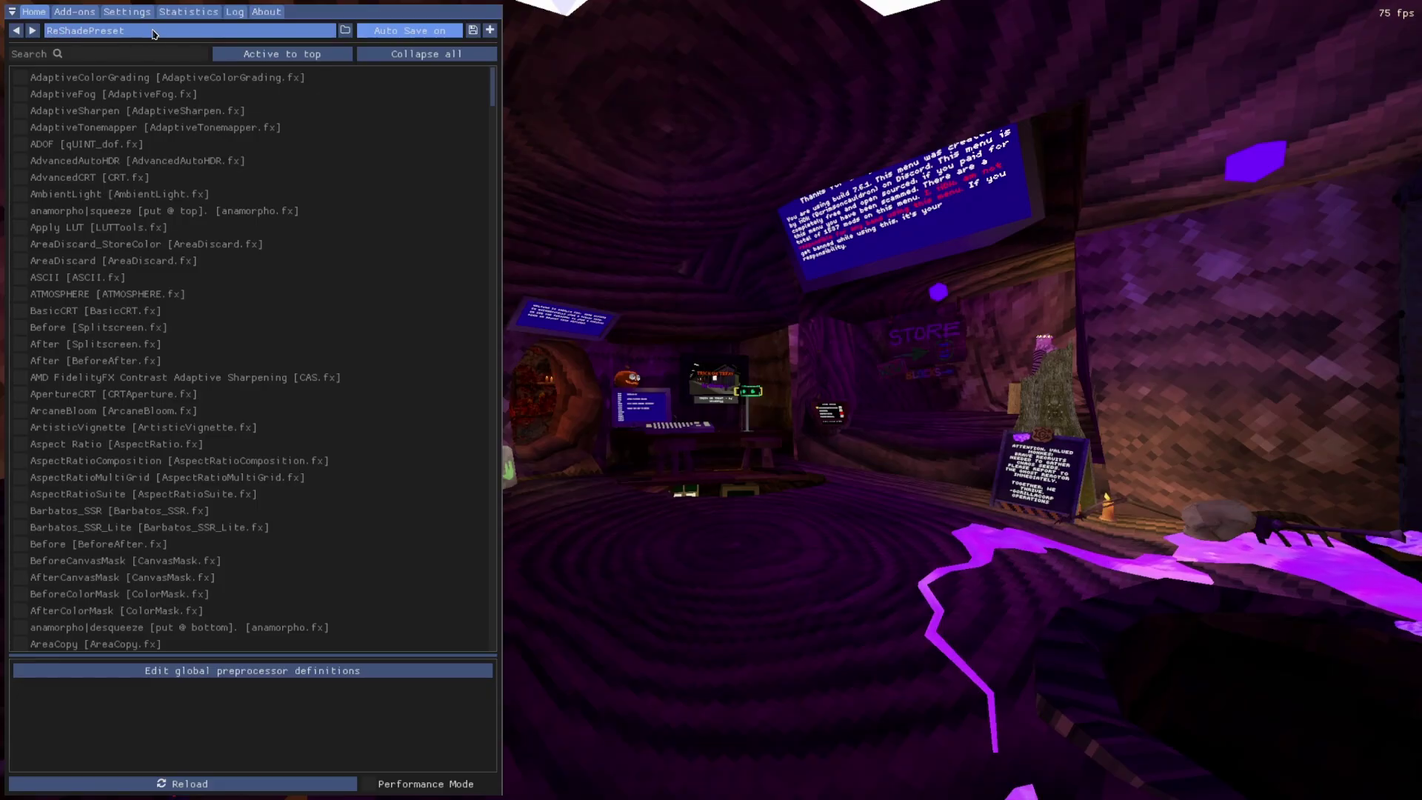
click(33, 30)
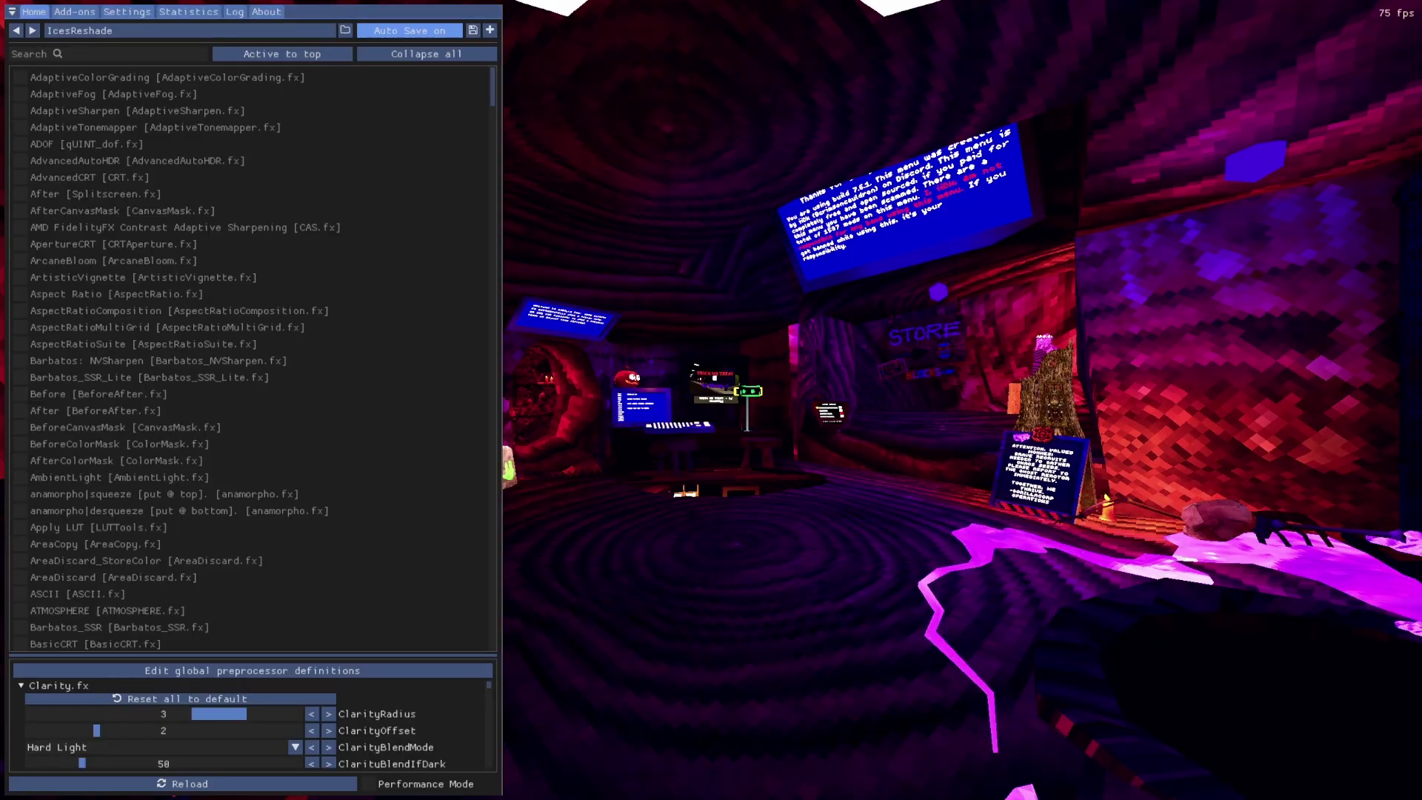
key(Home)
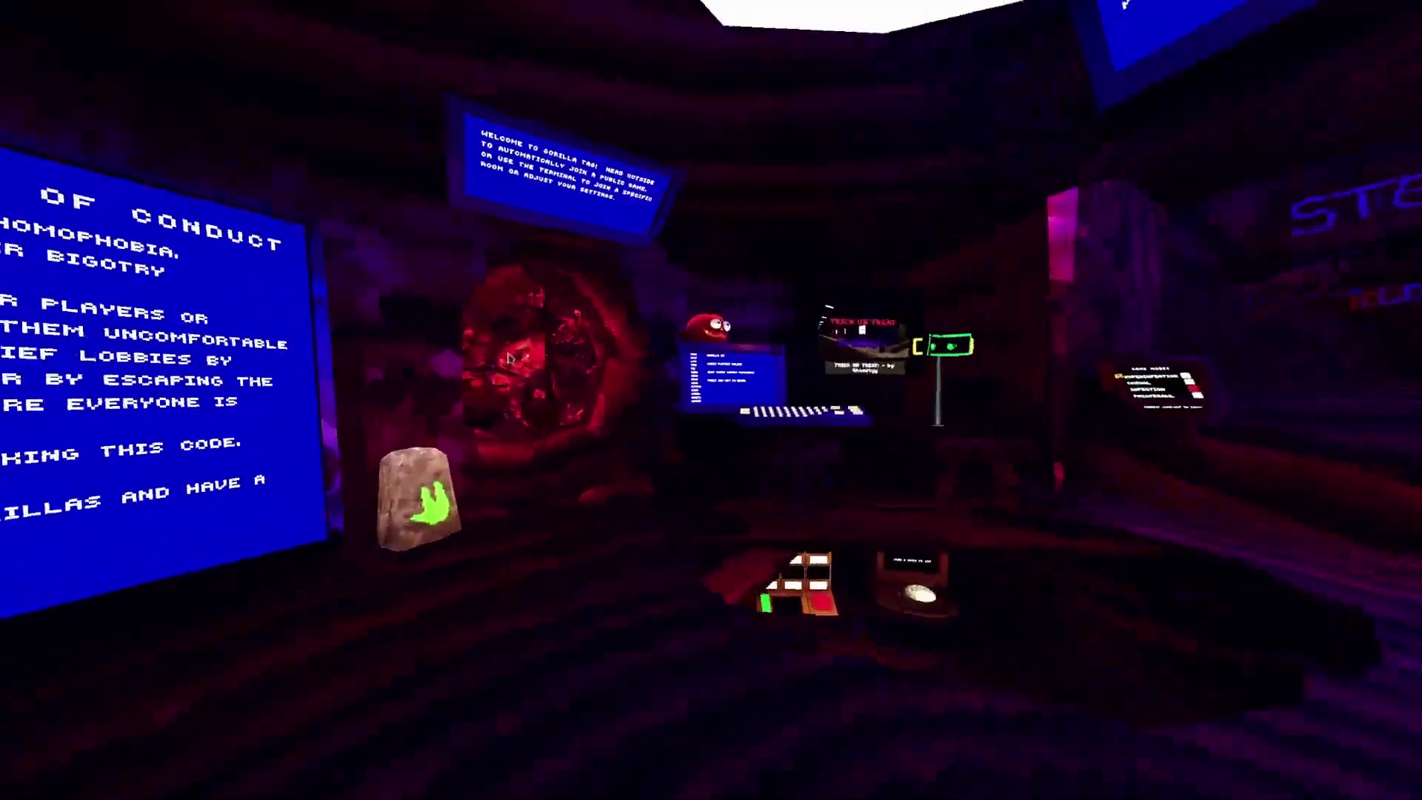